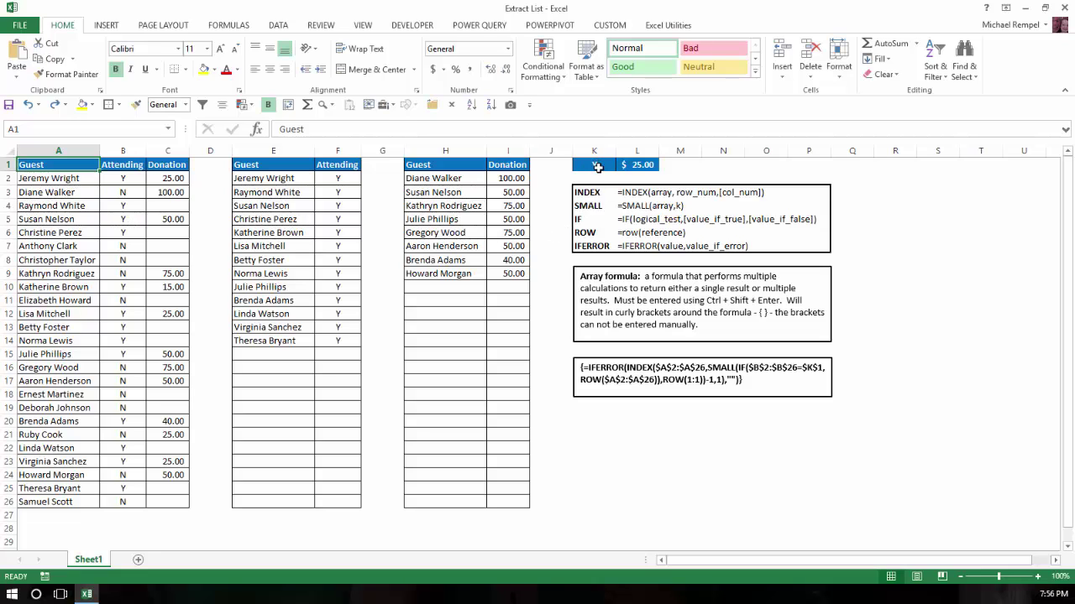
# Step: Set the attendance criterion in K1 to N
pyautogui.click(596, 165)
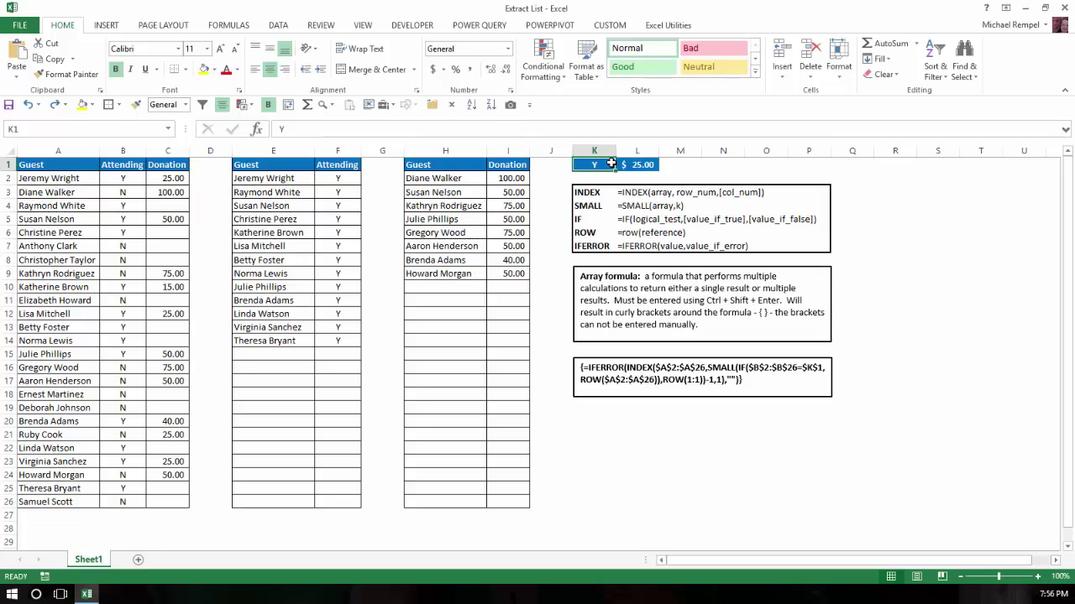
pyautogui.write('N')
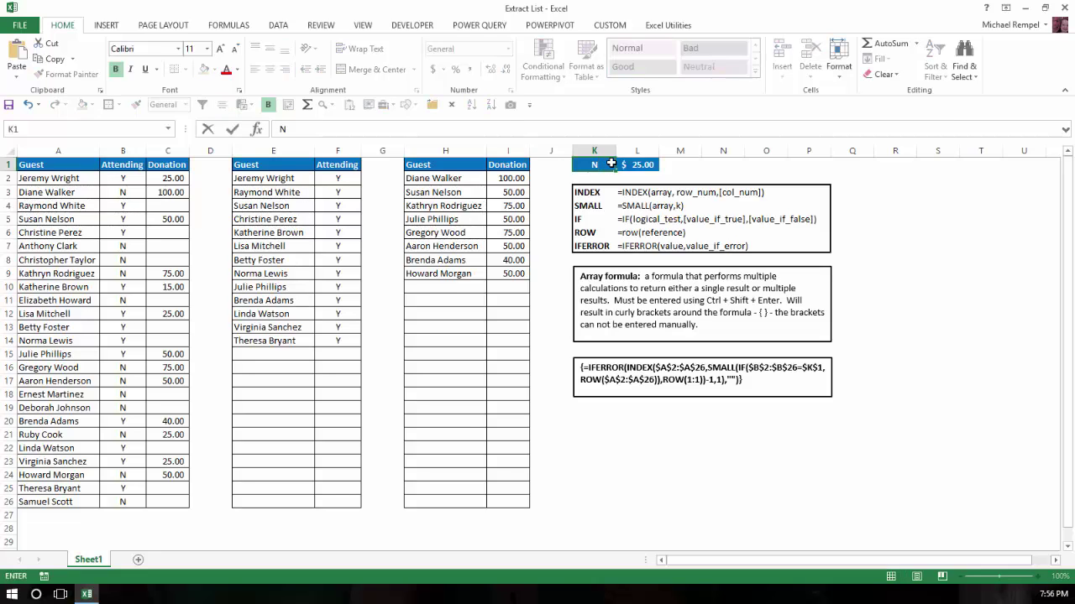
pyautogui.hotkey('ctrl', 'Return')
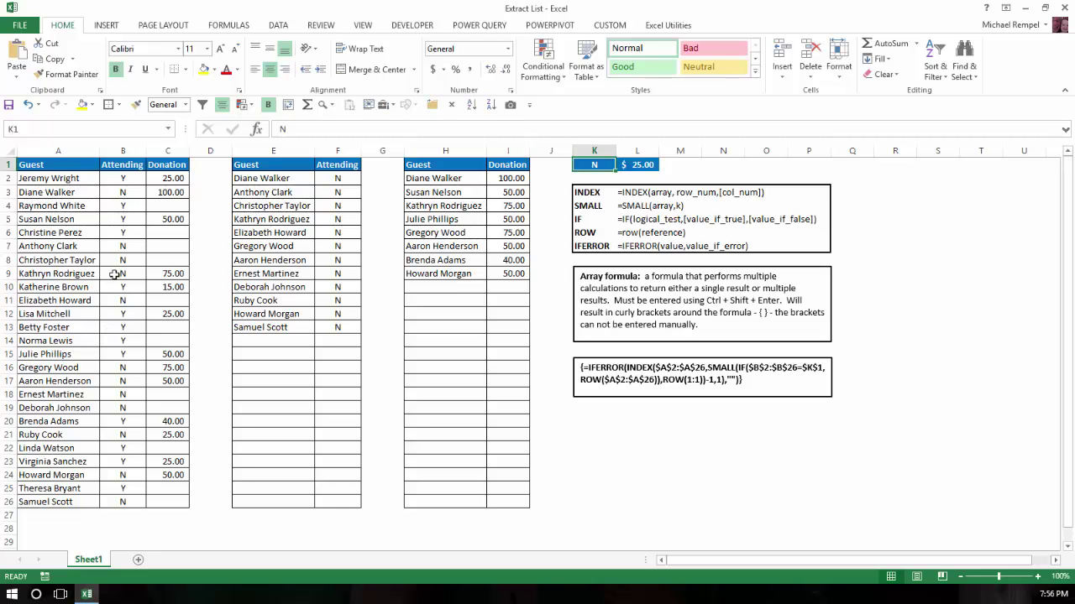
# Step: Test-mark the guests in rows 7–9 as attending Y, then undo the test edits
pyautogui.moveTo(115, 247); pyautogui.dragTo(115, 280)
pyautogui.write('Y')
pyautogui.hotkey('ctrl', 'Return')
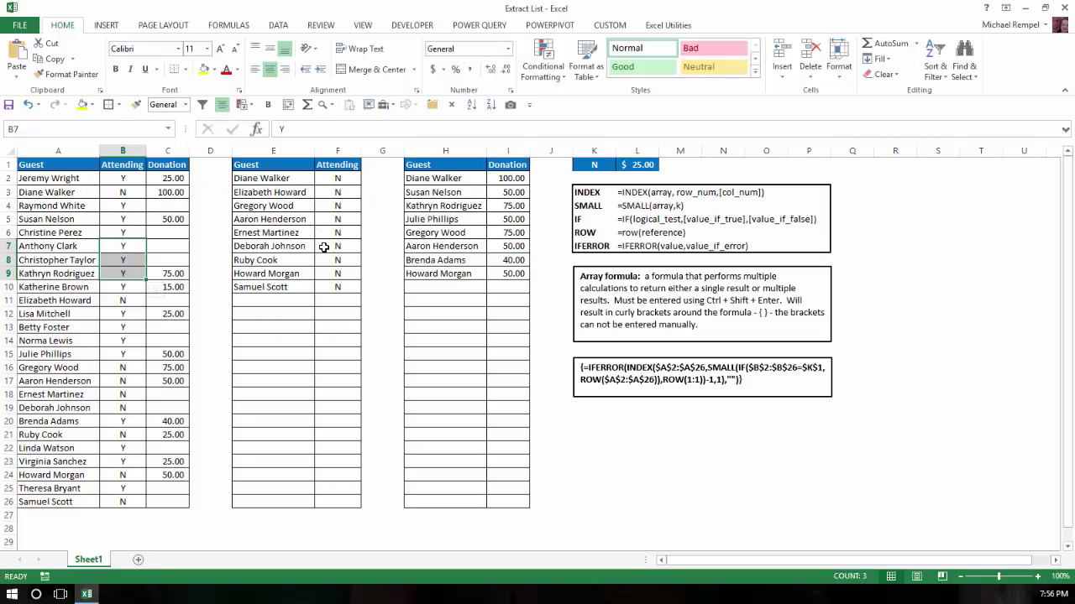
pyautogui.hotkey('ctrl', 'z')
pyautogui.hotkey('ctrl', 'z')
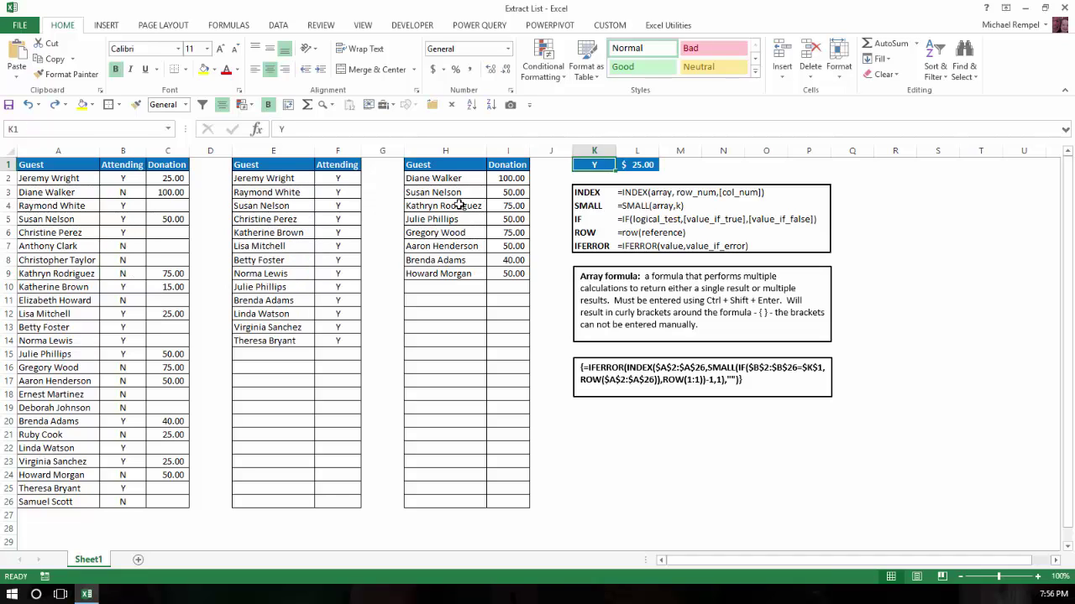
# Step: Check the H2 donor formula, try minimum donations 0 and 50 in L1, then clear L1
pyautogui.click(456, 178)
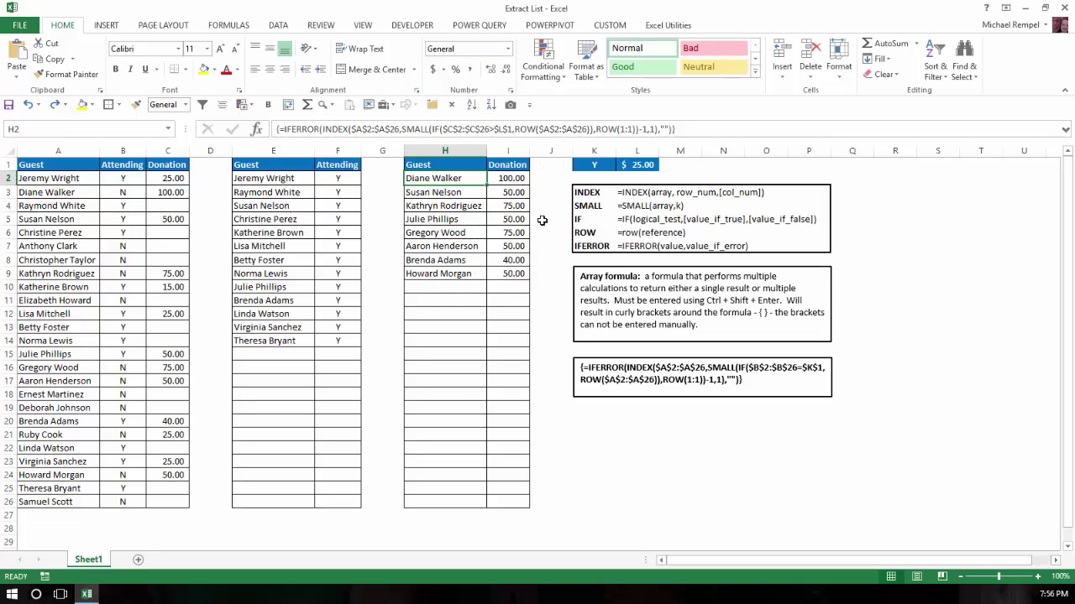
pyautogui.click(636, 163)
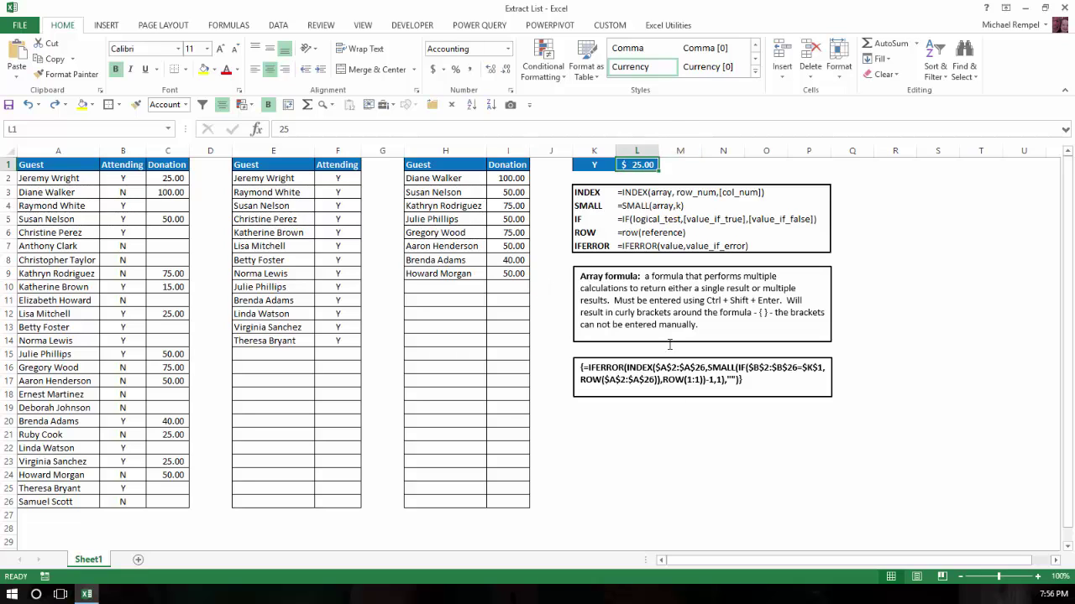
pyautogui.write('0')
pyautogui.press('Return')
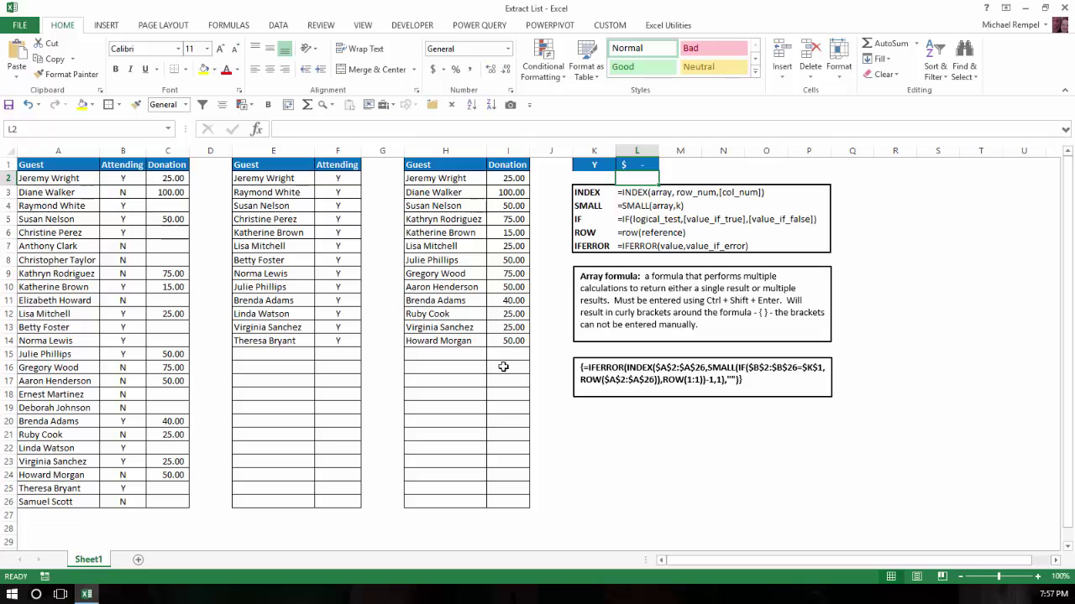
pyautogui.click(627, 168)
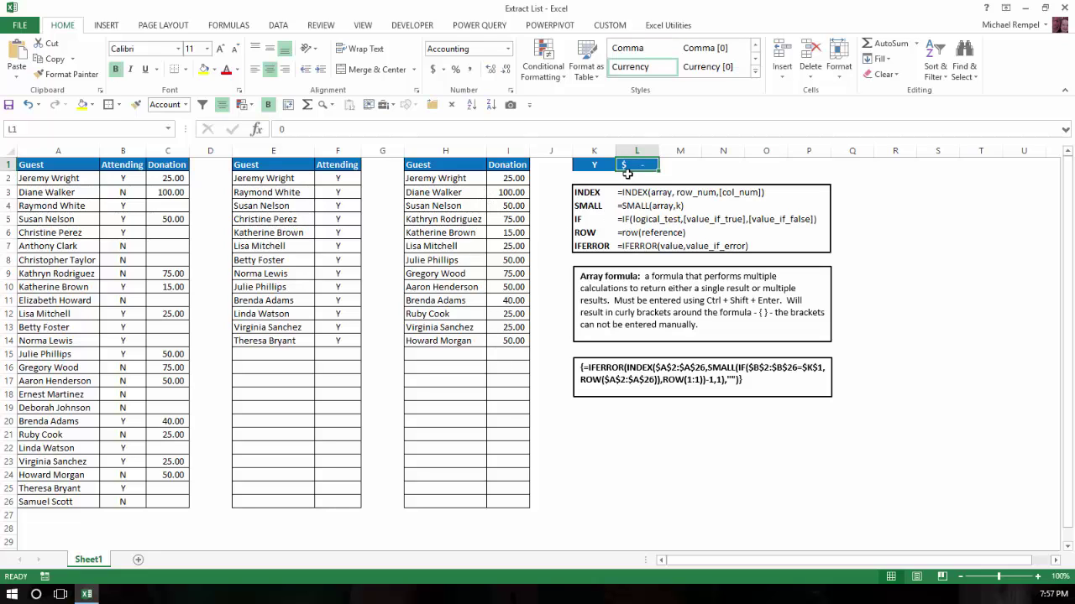
pyautogui.write('50')
pyautogui.hotkey('ctrl', 'Return')
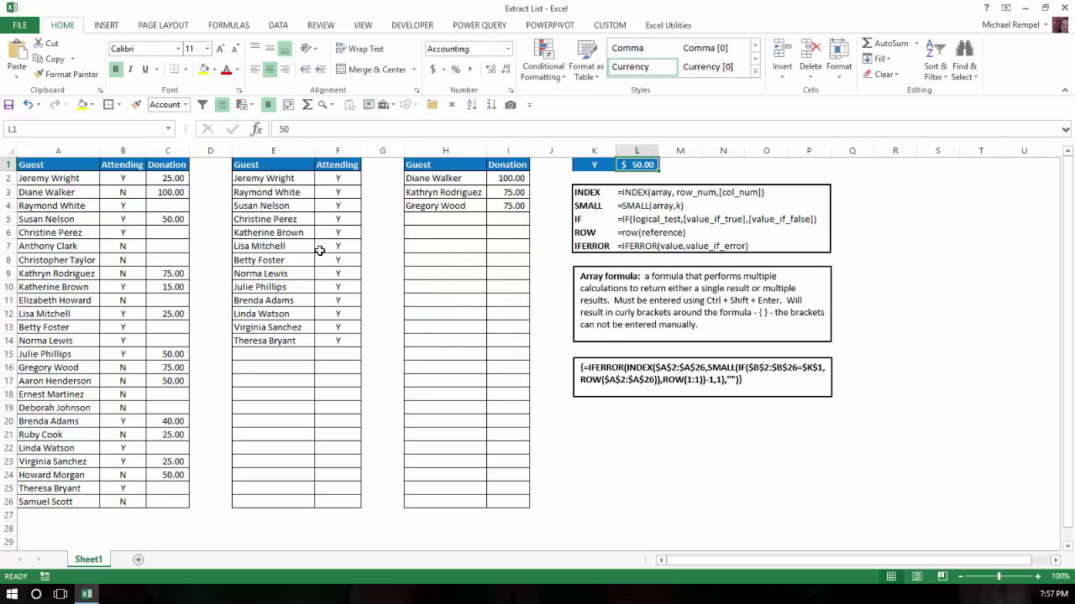
pyautogui.press('BackSpace')
pyautogui.press('Return')
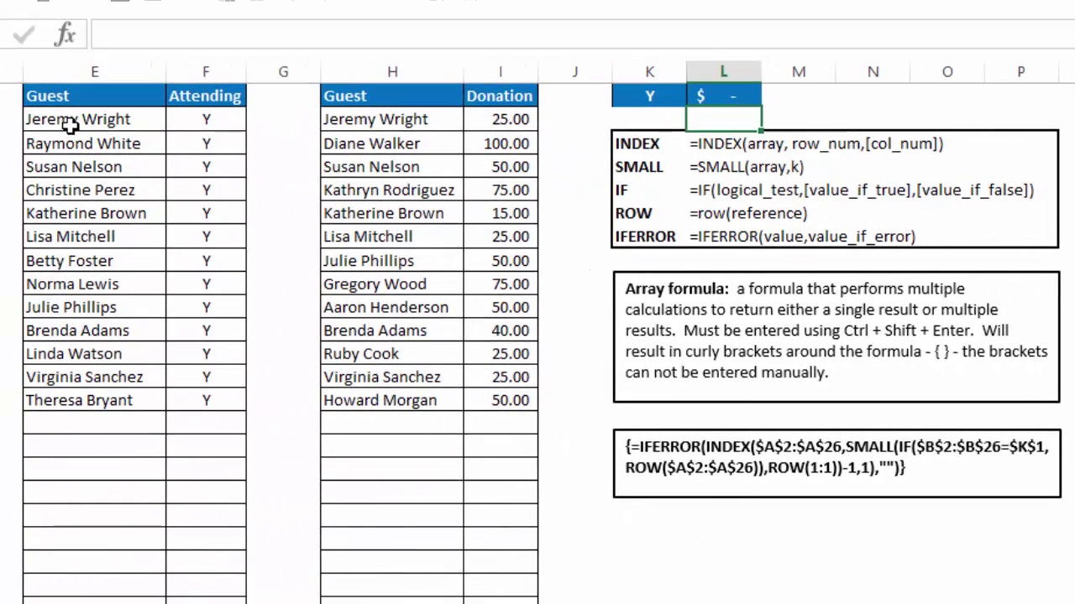
pyautogui.click(73, 121)
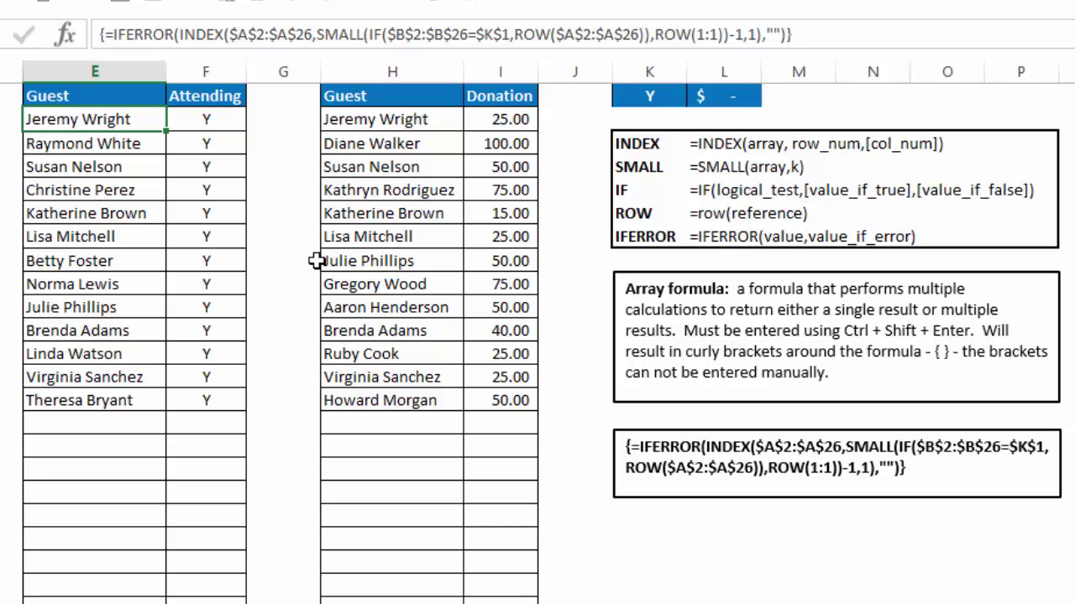
pyautogui.click(176, 34)
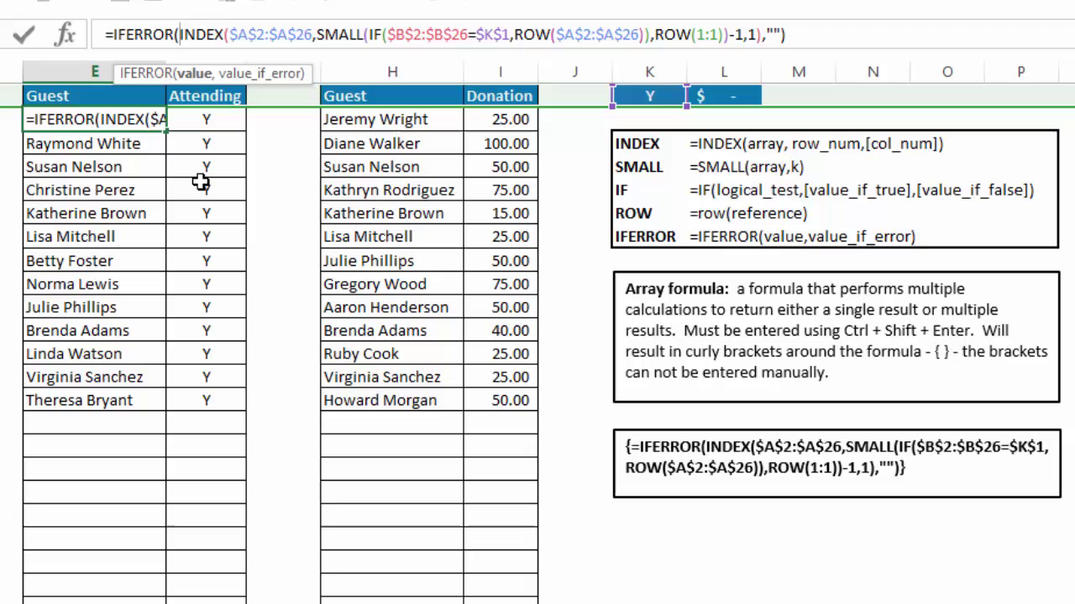
pyautogui.click(191, 73)
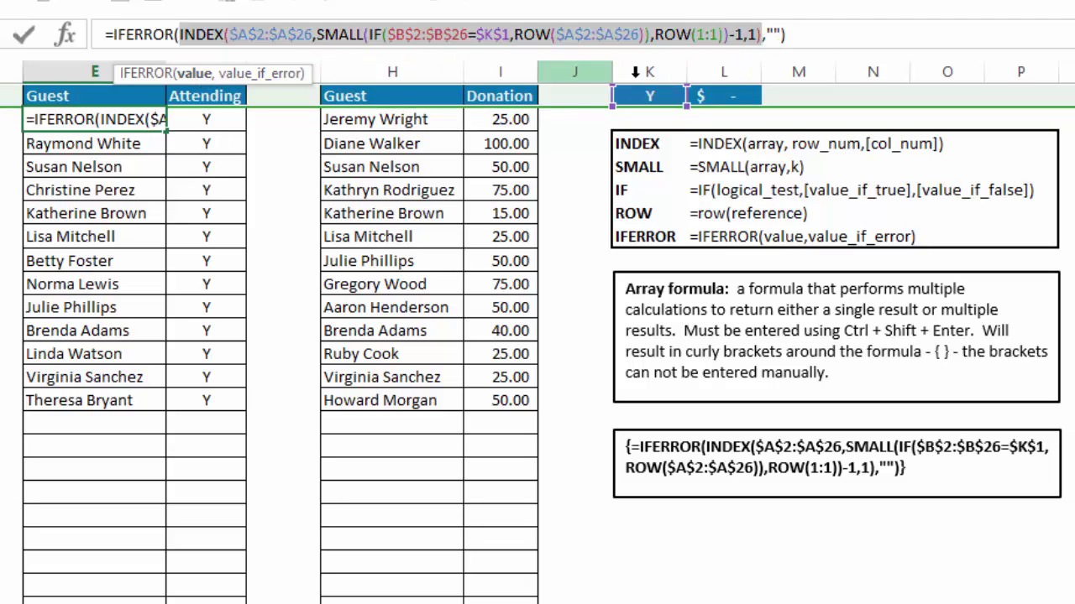
pyautogui.click(292, 74)
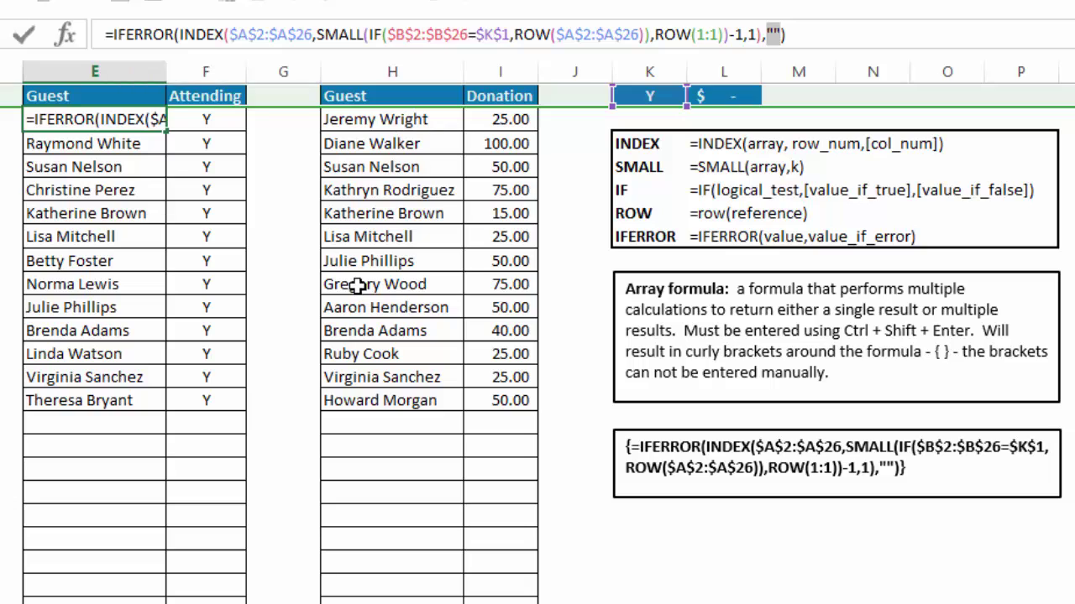
pyautogui.hotkey('ctrl', 'shift', 'Return')
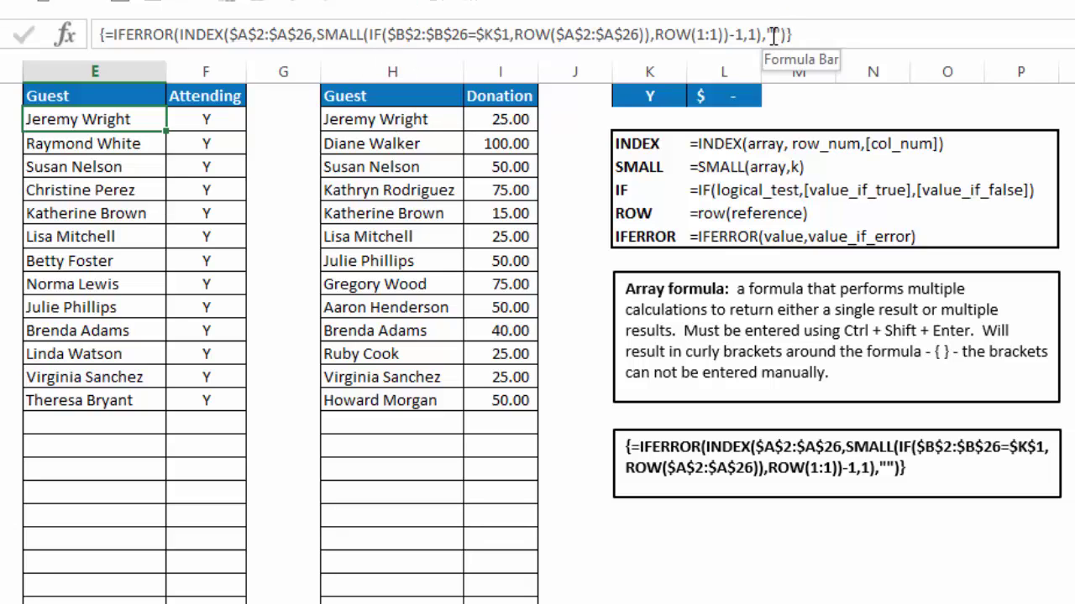
pyautogui.press('Down')
pyautogui.press('Down')
pyautogui.press('Down')
pyautogui.press('Down')
pyautogui.press('Down')
pyautogui.press('Down')
pyautogui.press('Down')
pyautogui.press('Down')
pyautogui.press('Down')
pyautogui.press('Down')
pyautogui.press('Down')
pyautogui.press('Down')
pyautogui.press('Down')
pyautogui.press('Down')
pyautogui.press('Down')
pyautogui.press('Down')
pyautogui.press('Down')
pyautogui.press('Down')
pyautogui.press('Down')
pyautogui.press('Down')
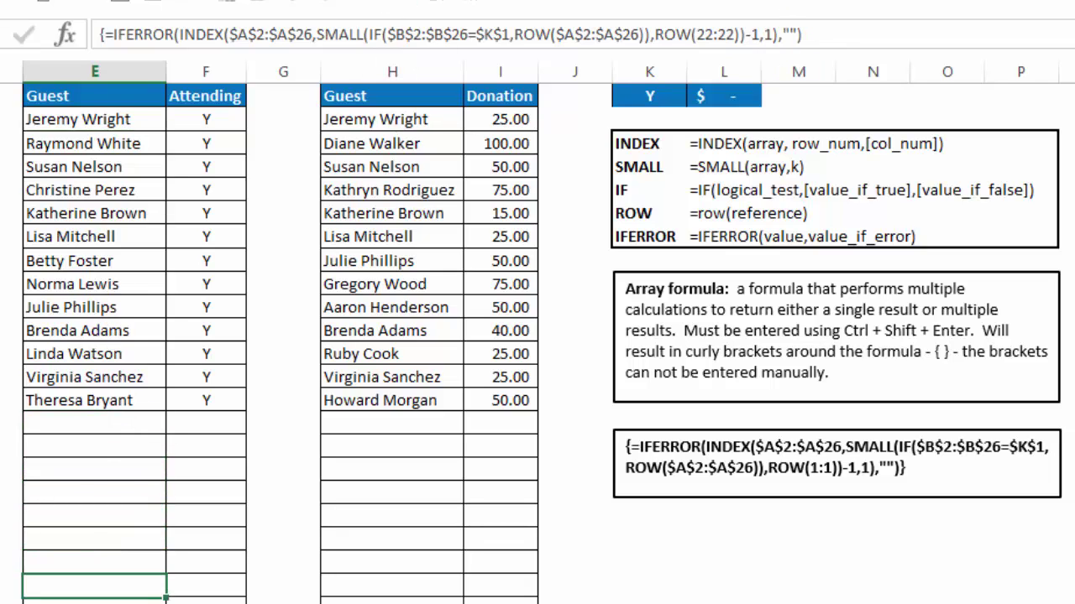
pyautogui.press('Down')
pyautogui.press('Down')
pyautogui.press('Down')
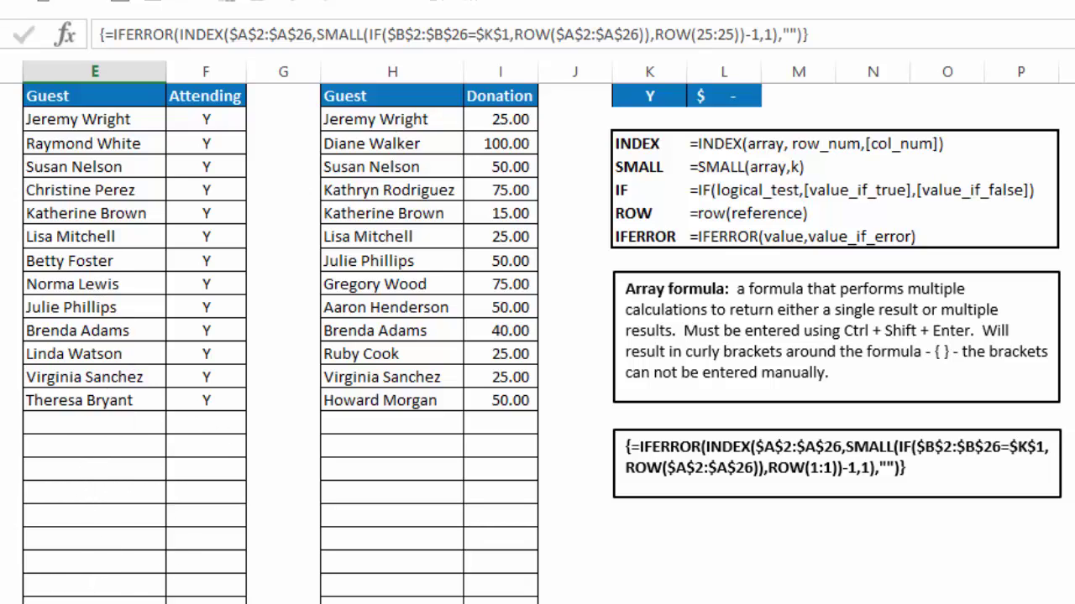
pyautogui.click(111, 35)
pyautogui.press('Delete')
pyautogui.press('Delete')
pyautogui.press('Delete')
pyautogui.press('Delete')
pyautogui.press('Delete')
pyautogui.press('Delete')
pyautogui.press('Delete')
pyautogui.press('Delete')
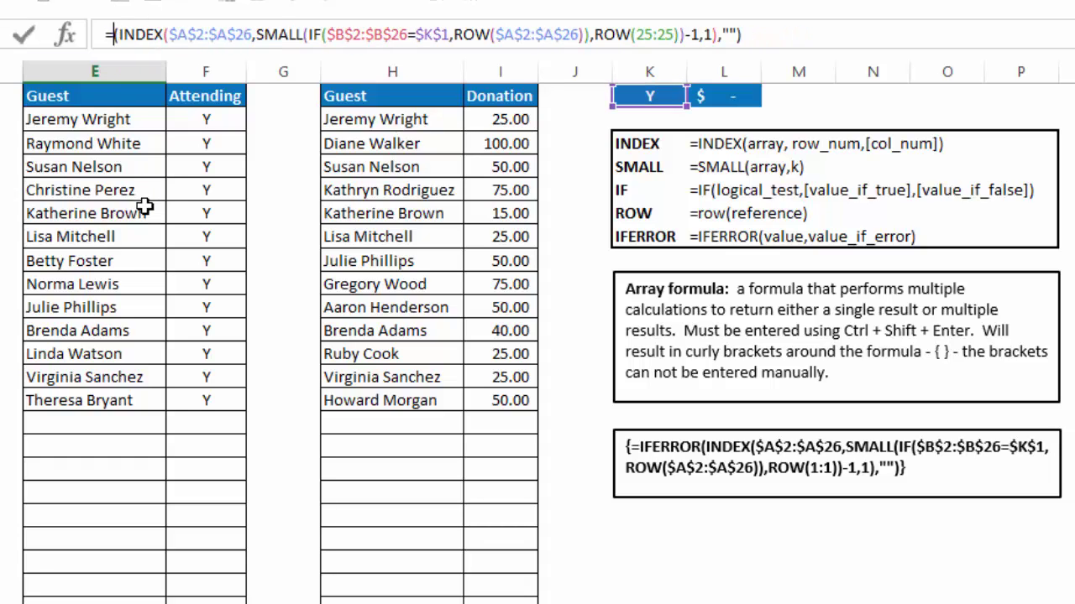
pyautogui.click(774, 40)
pyautogui.press('BackSpace')
pyautogui.press('BackSpace')
pyautogui.press('BackSpace')
pyautogui.press('BackSpace')
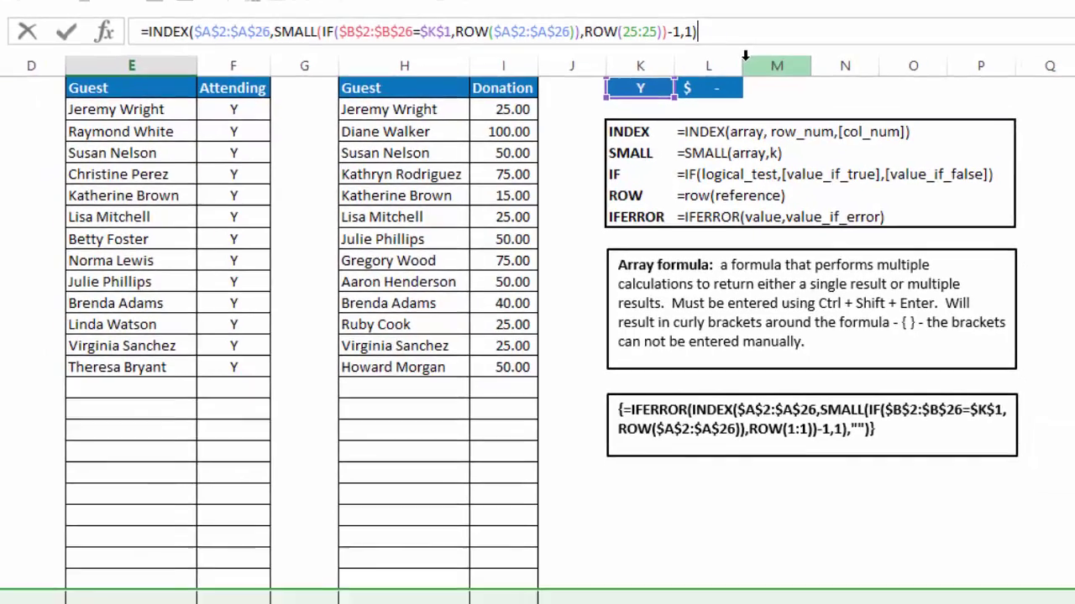
pyautogui.hotkey('ctrl', 'shift', 'Return')
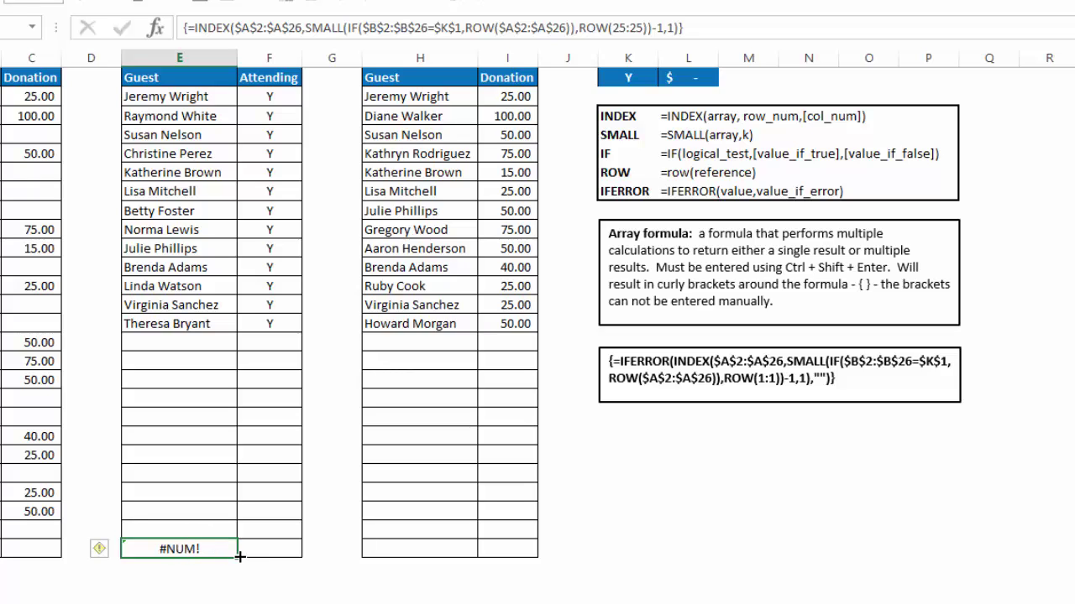
pyautogui.moveTo(239, 556); pyautogui.dragTo(231, 90)
pyautogui.click(173, 403)
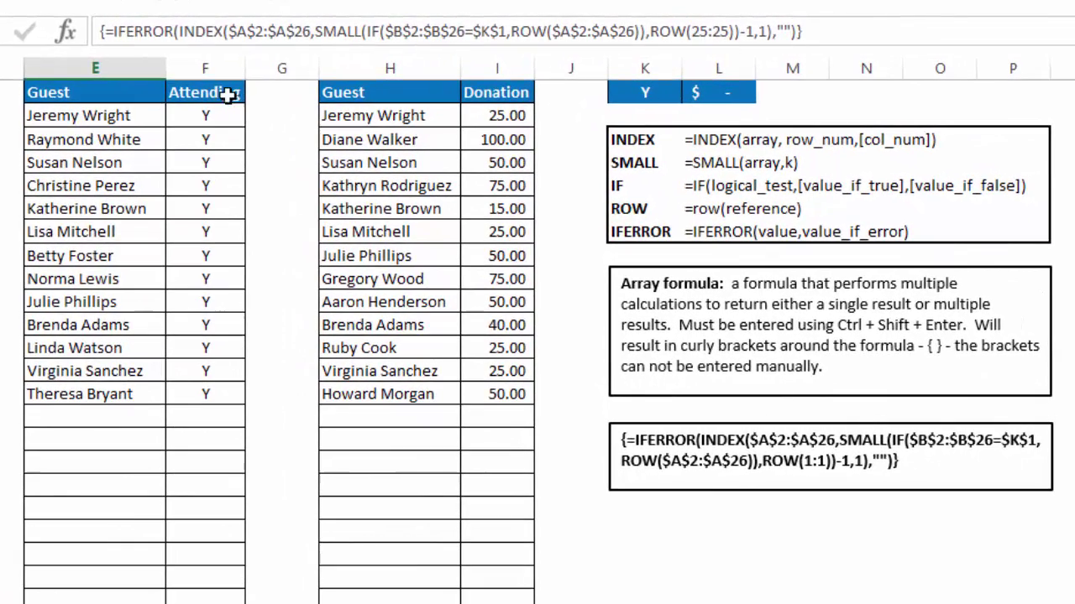
# Step: Review the column E formula's INDEX array, row_num and column_num arguments, then recommit it as an array formula
pyautogui.click(226, 31)
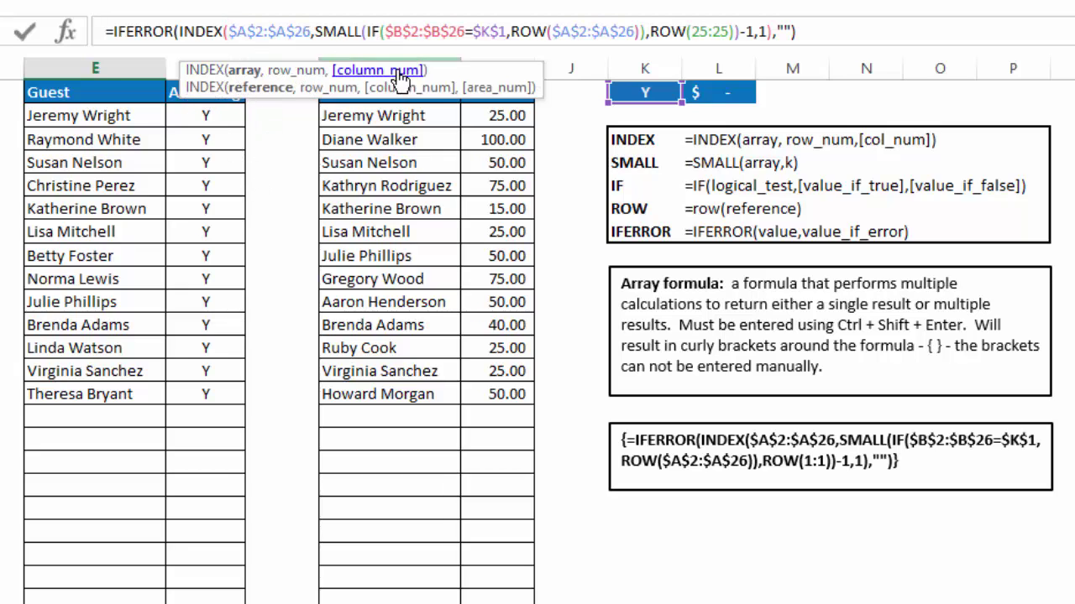
pyautogui.click(245, 71)
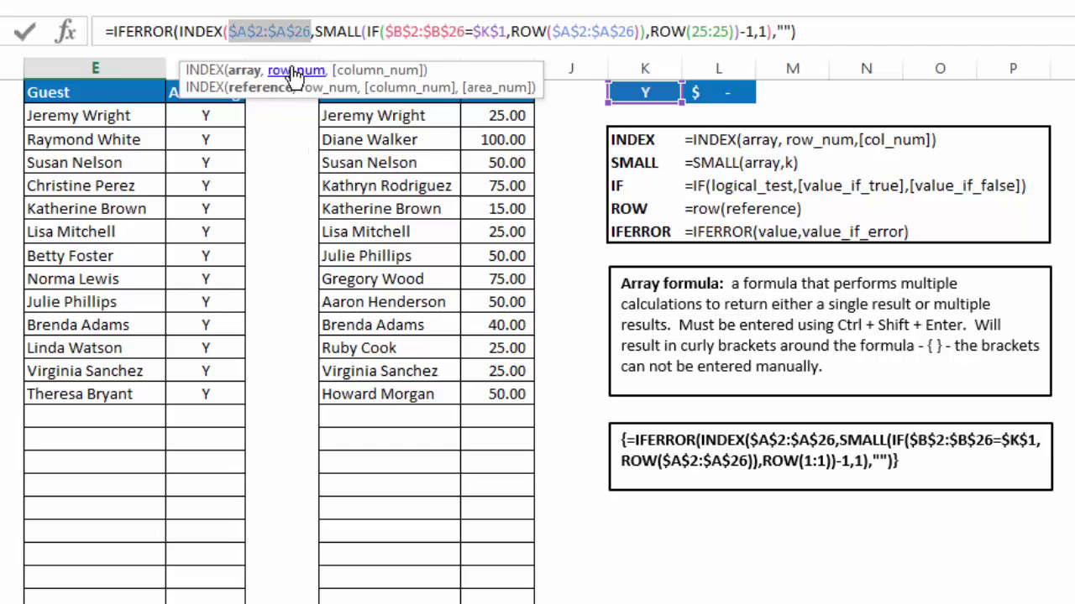
pyautogui.click(294, 74)
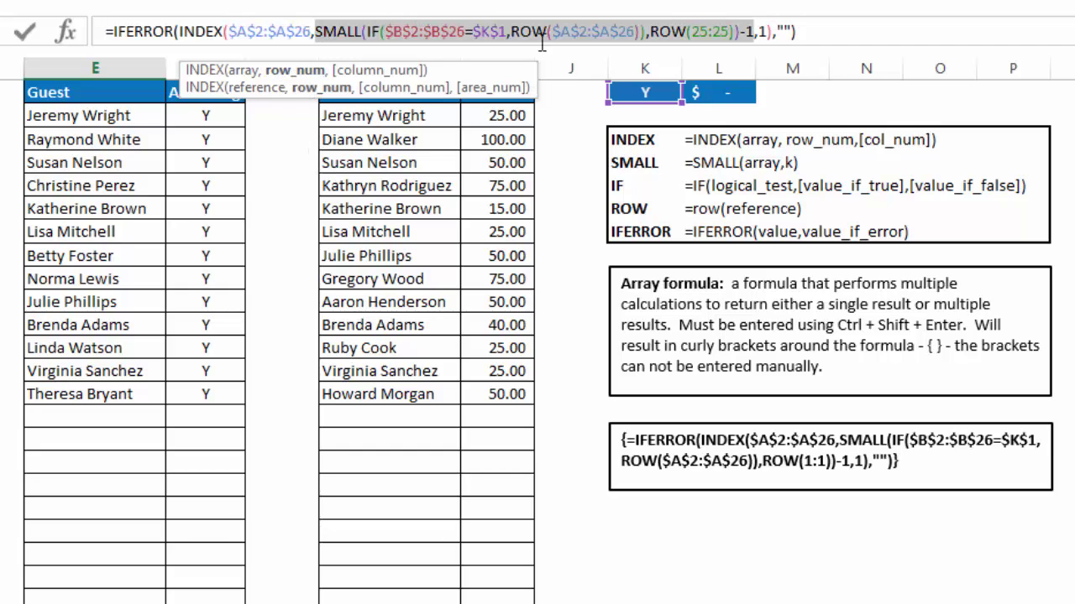
pyautogui.click(378, 72)
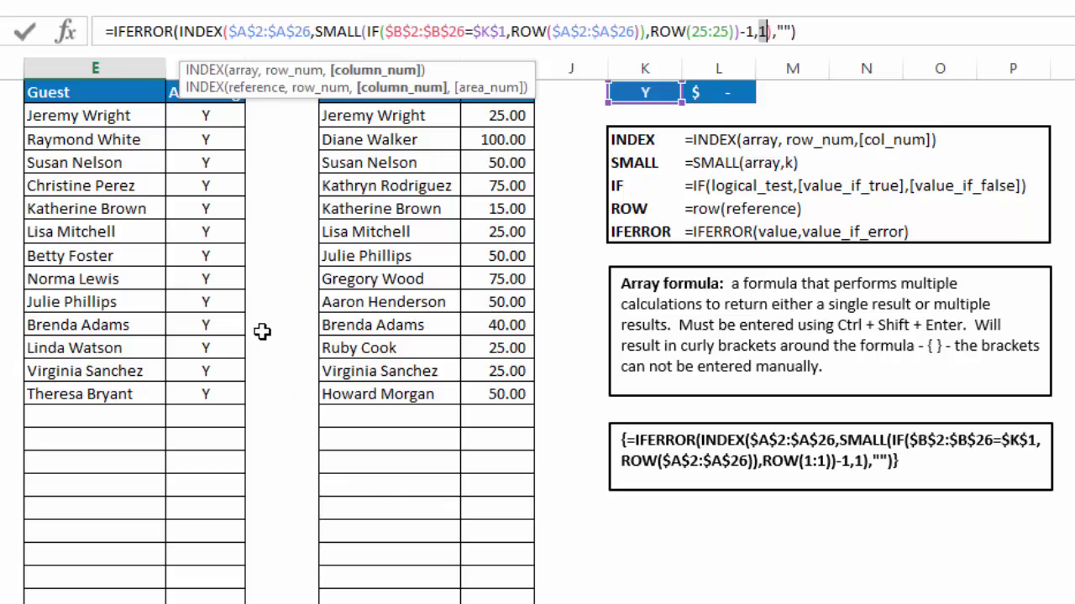
pyautogui.click(294, 72)
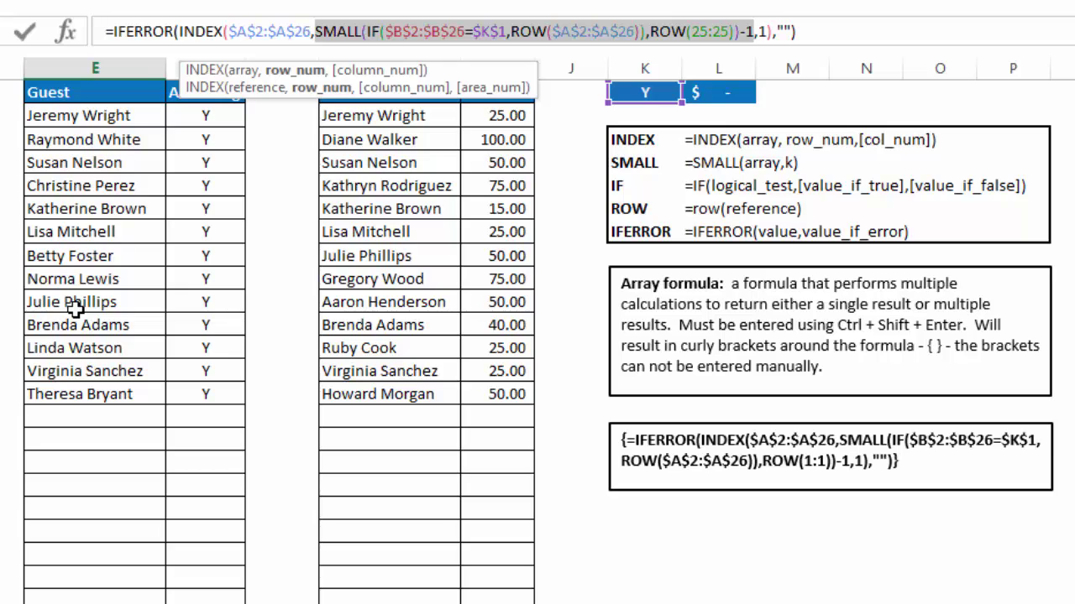
pyautogui.hotkey('ctrl', 'shift', 'Return')
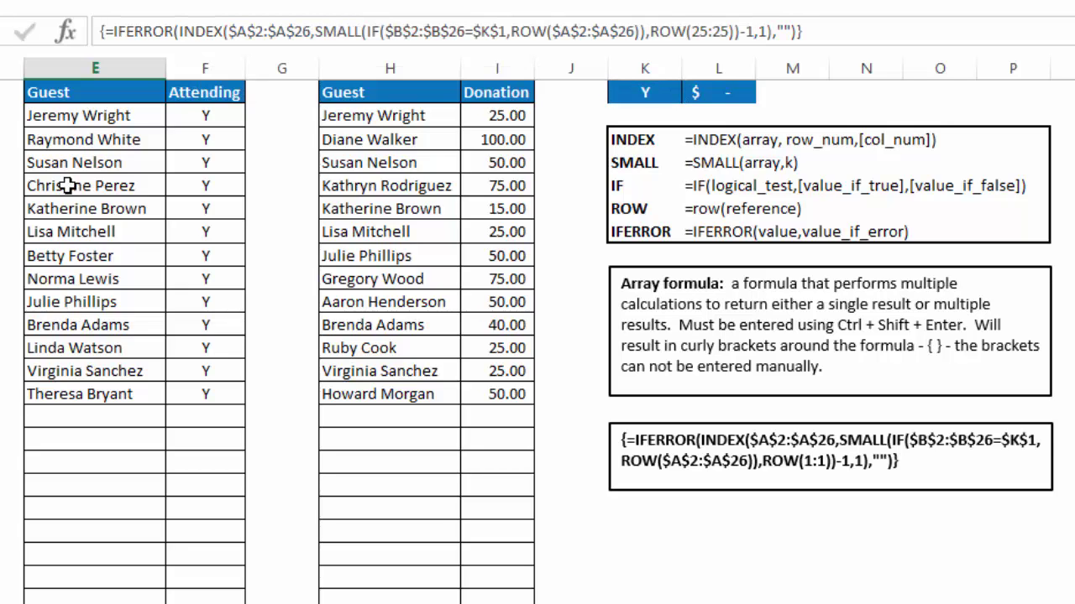
# Step: In E2's formula, highlight SMALL's array argument and its k argument ROW(1:1)
pyautogui.click(63, 113)
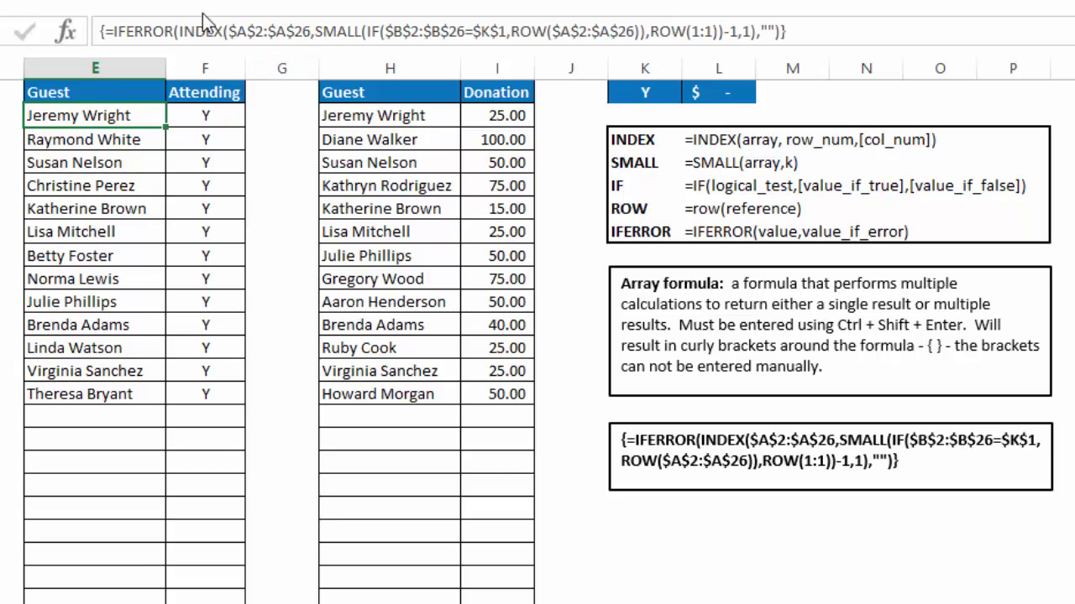
pyautogui.click(365, 32)
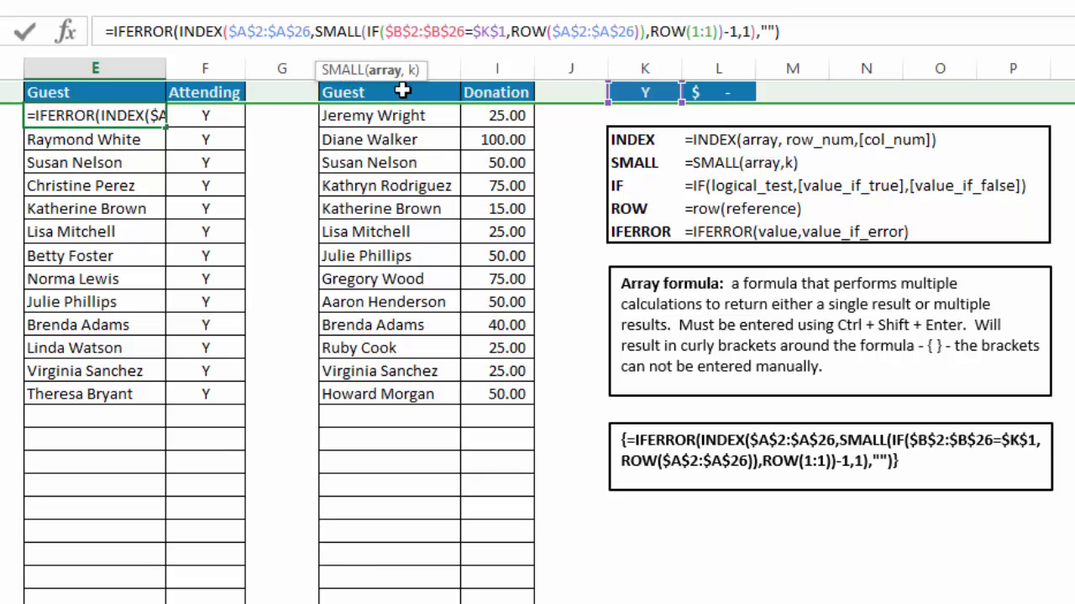
pyautogui.click(383, 73)
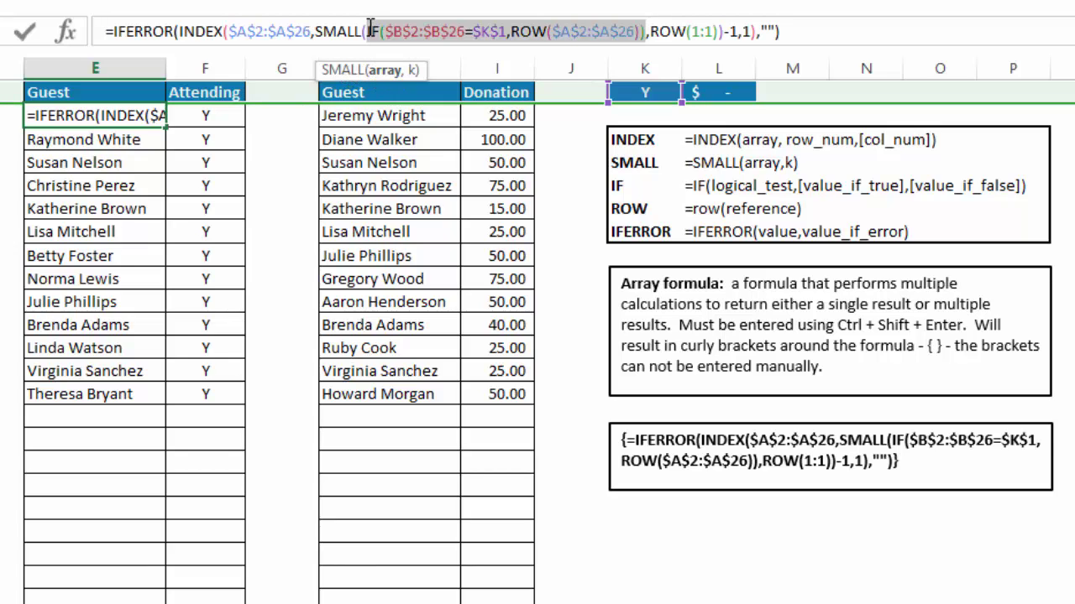
pyautogui.click(411, 71)
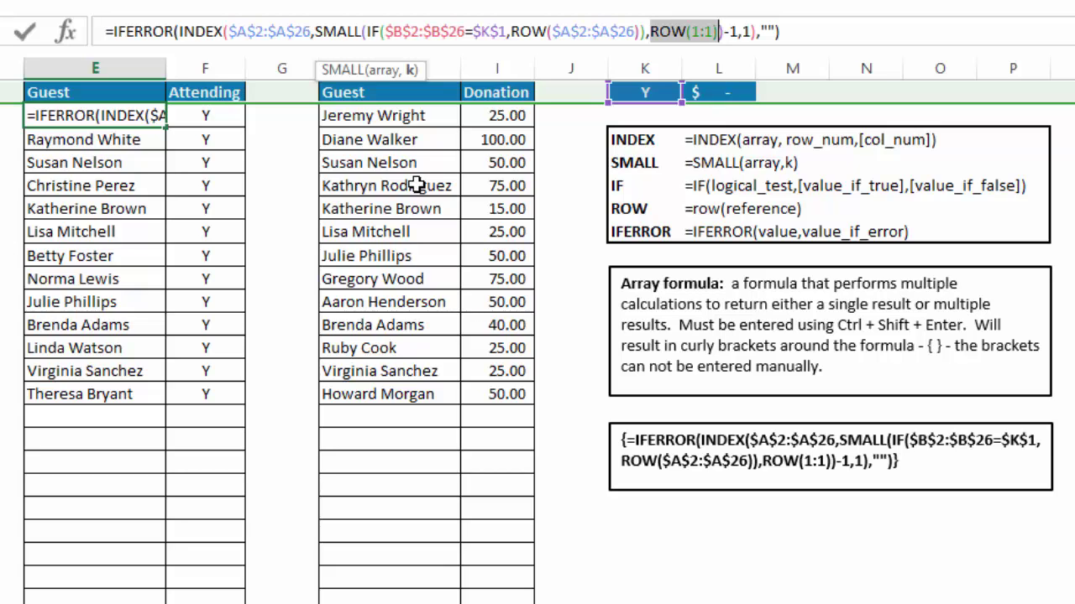
# Step: Recommit E2 as an array formula and check the ROW references down to E14
pyautogui.hotkey('ctrl', 'shift', 'Return')
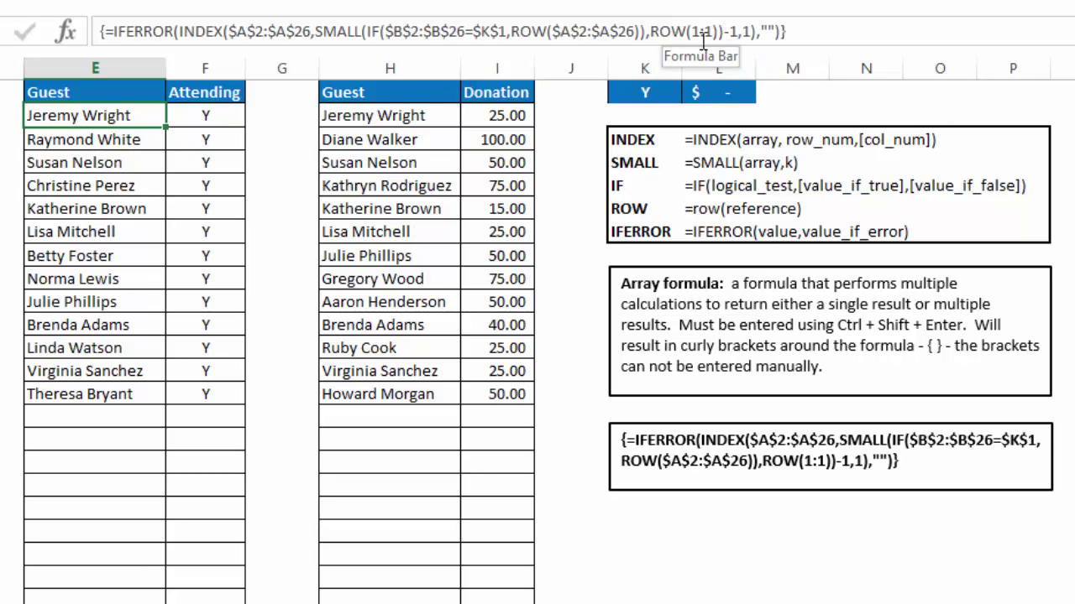
pyautogui.press('Down')
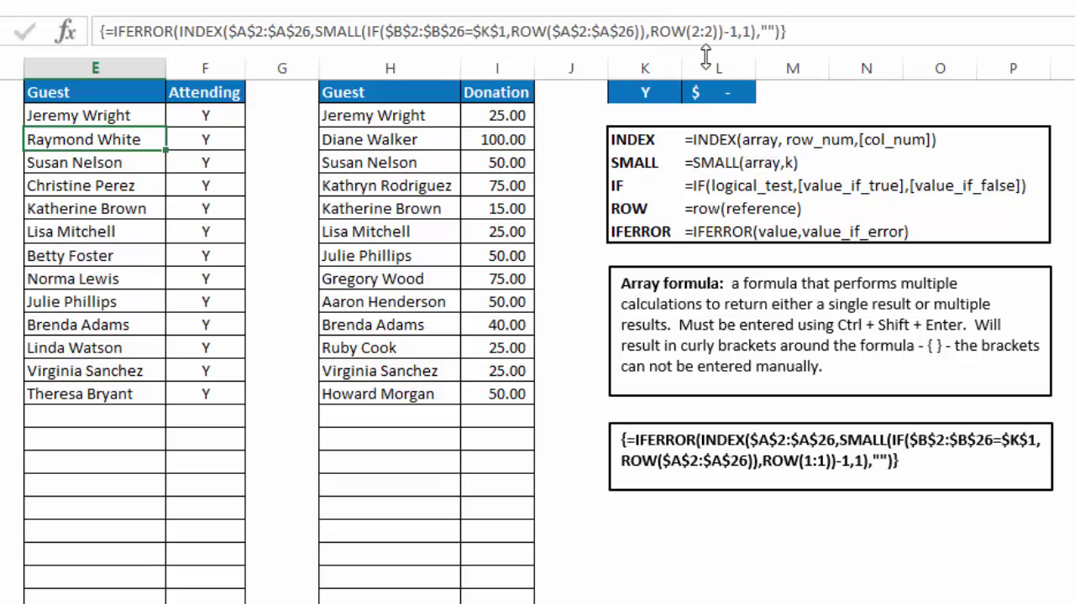
pyautogui.press('Down')
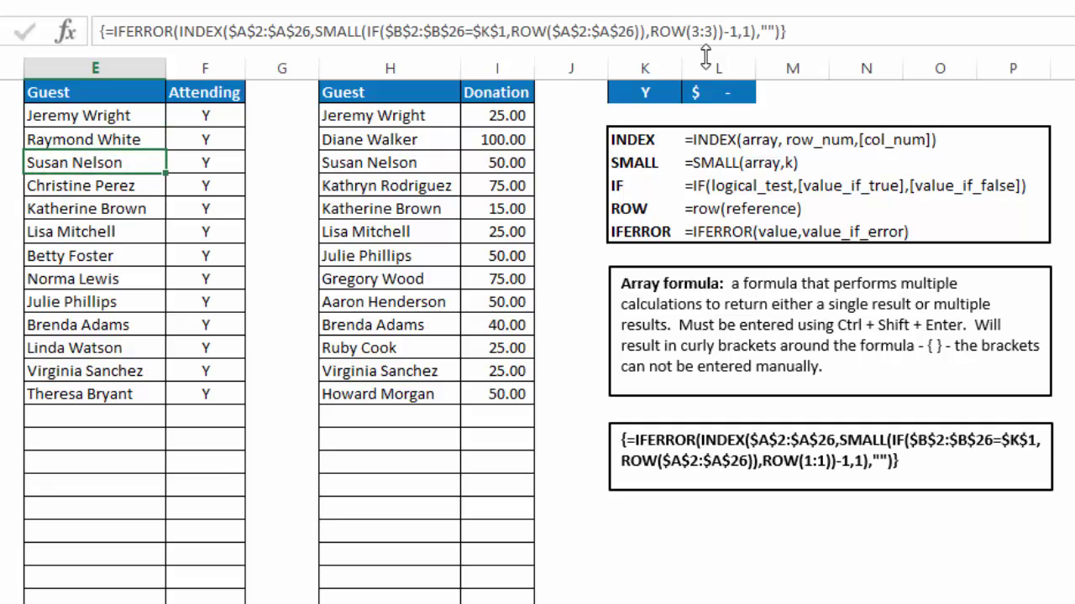
pyautogui.press('Down')
pyautogui.press('Down')
pyautogui.press('Down')
pyautogui.press('Down')
pyautogui.press('Down')
pyautogui.press('Down')
pyautogui.press('Down')
pyautogui.press('Down')
pyautogui.press('Down')
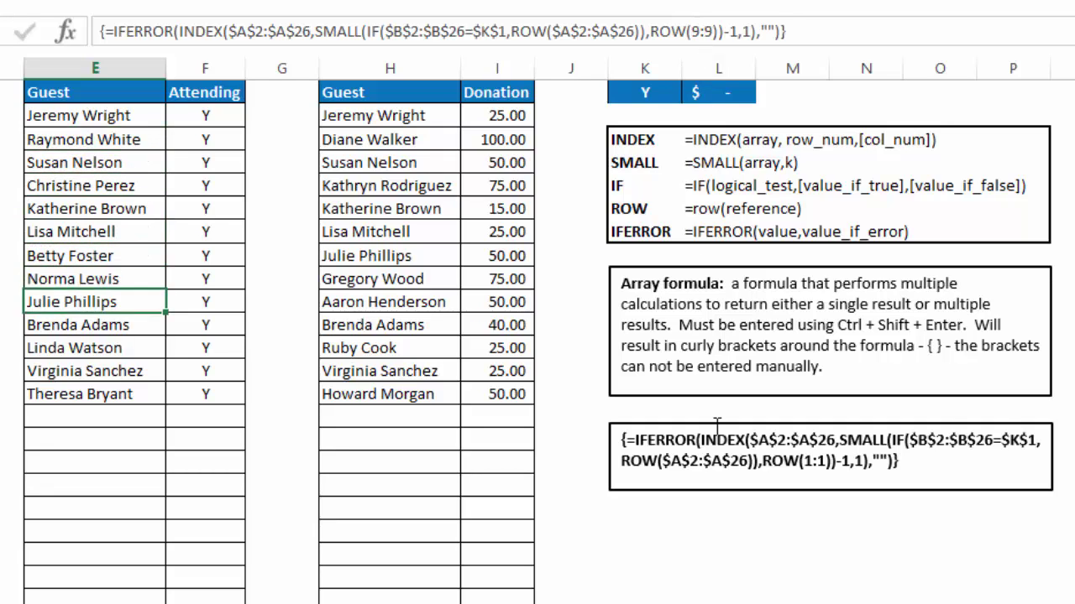
pyautogui.press('Down')
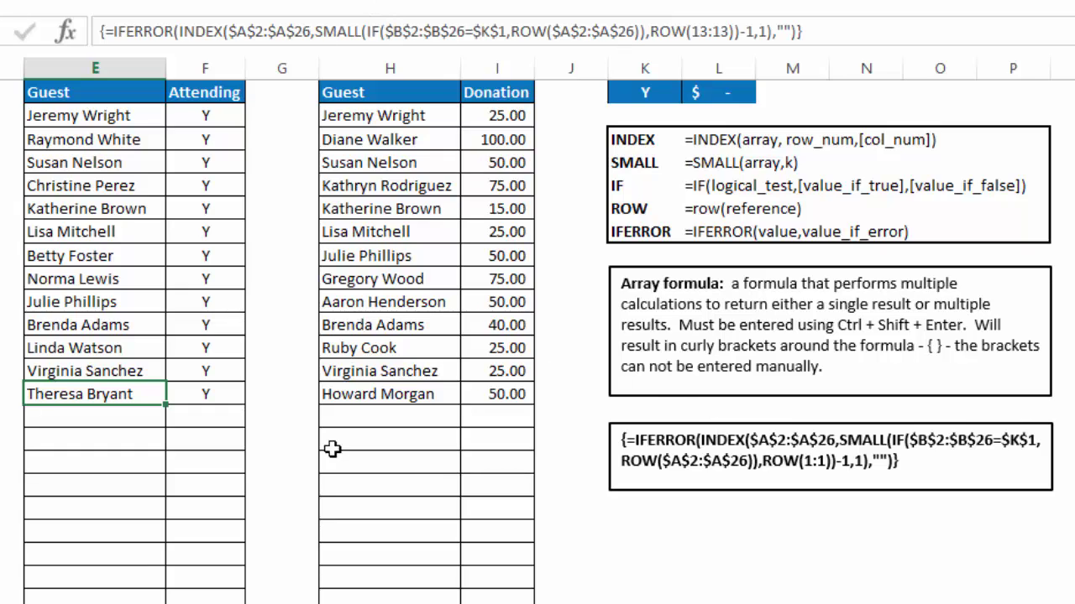
# Step: Highlight the IF expression in E14's formula, recommit it as an array formula, and return to E2
pyautogui.click(369, 31)
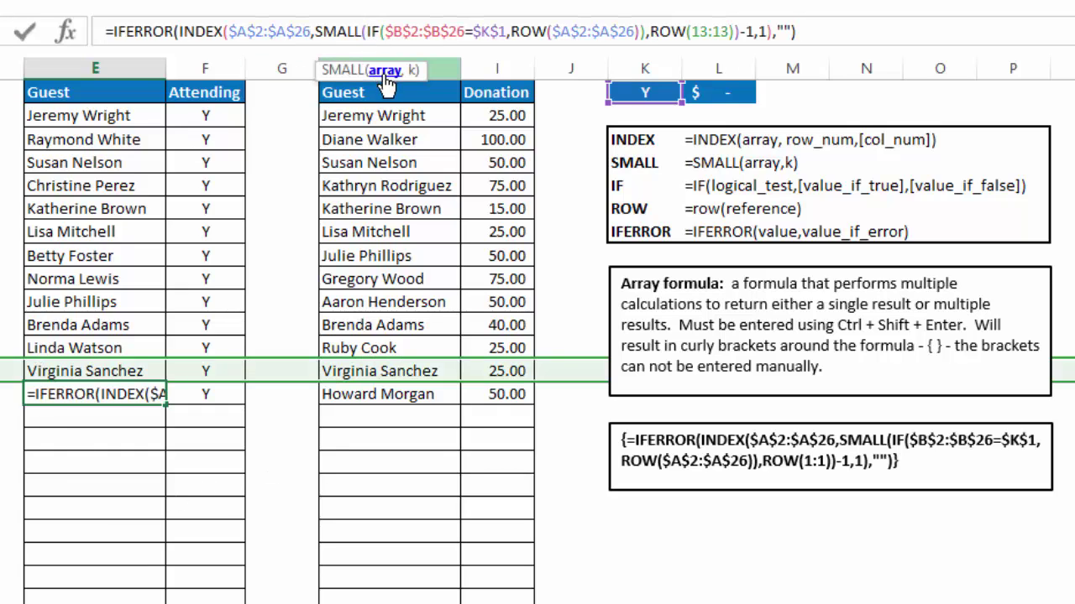
pyautogui.moveTo(367, 32); pyautogui.dragTo(648, 31)
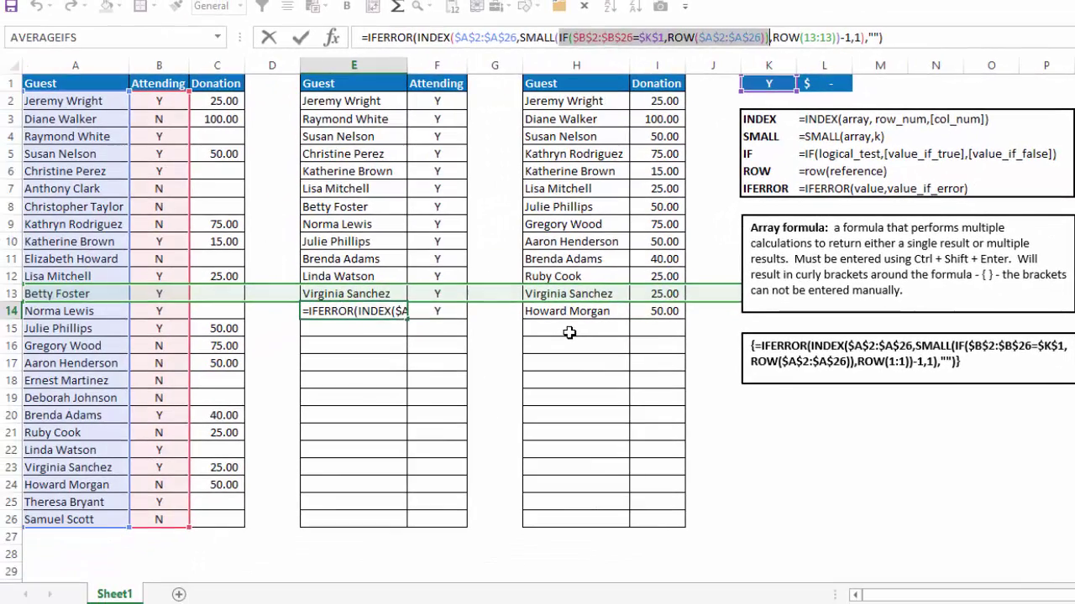
pyautogui.hotkey('ctrl', 'shift', 'Return')
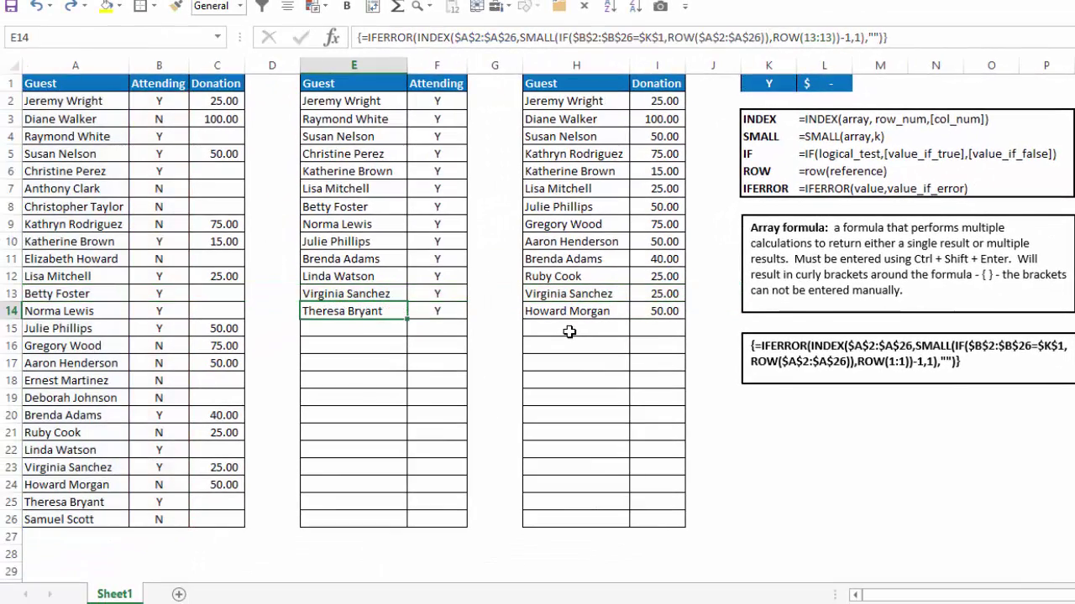
pyautogui.click(354, 100)
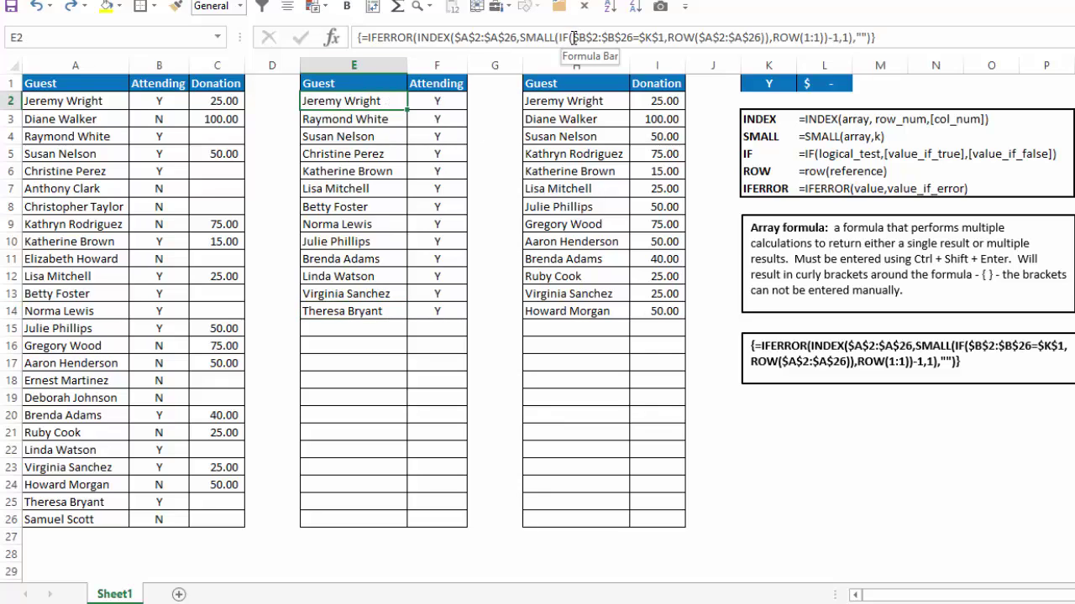
pyautogui.click(575, 38)
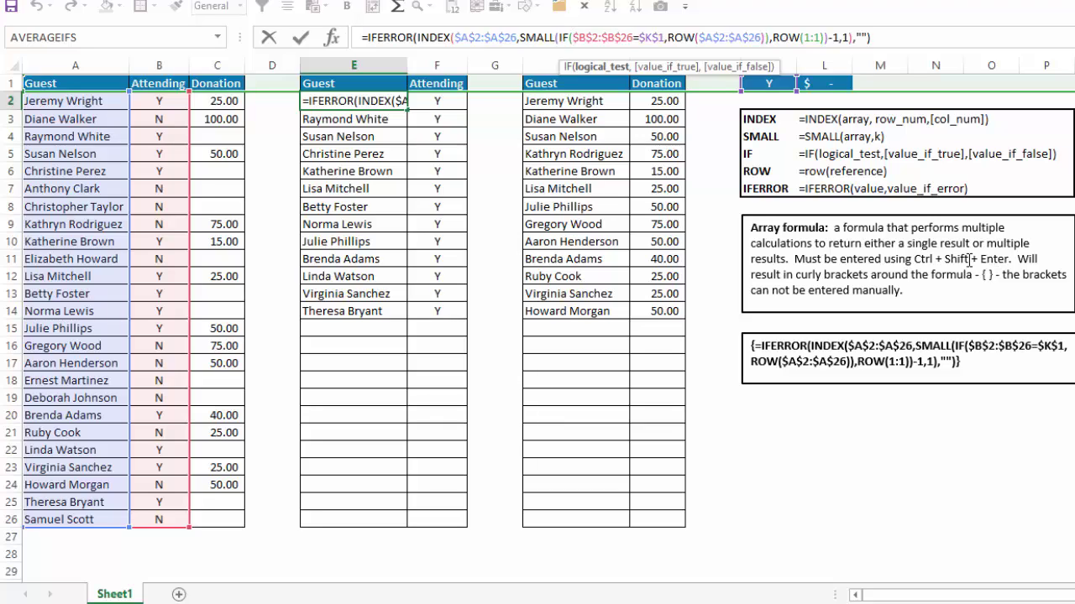
pyautogui.click(591, 69)
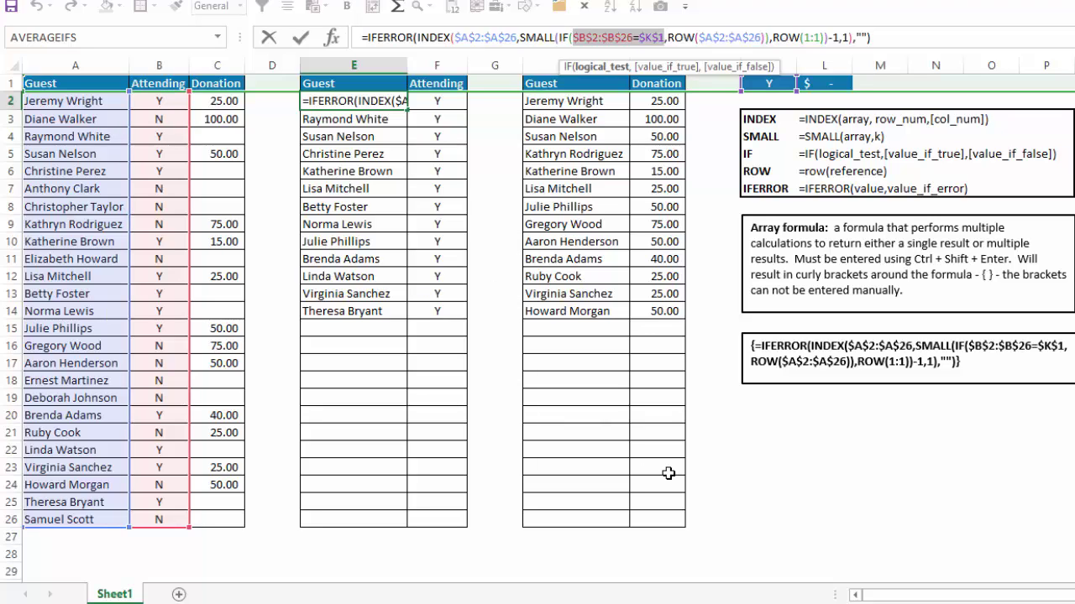
pyautogui.press('F9')
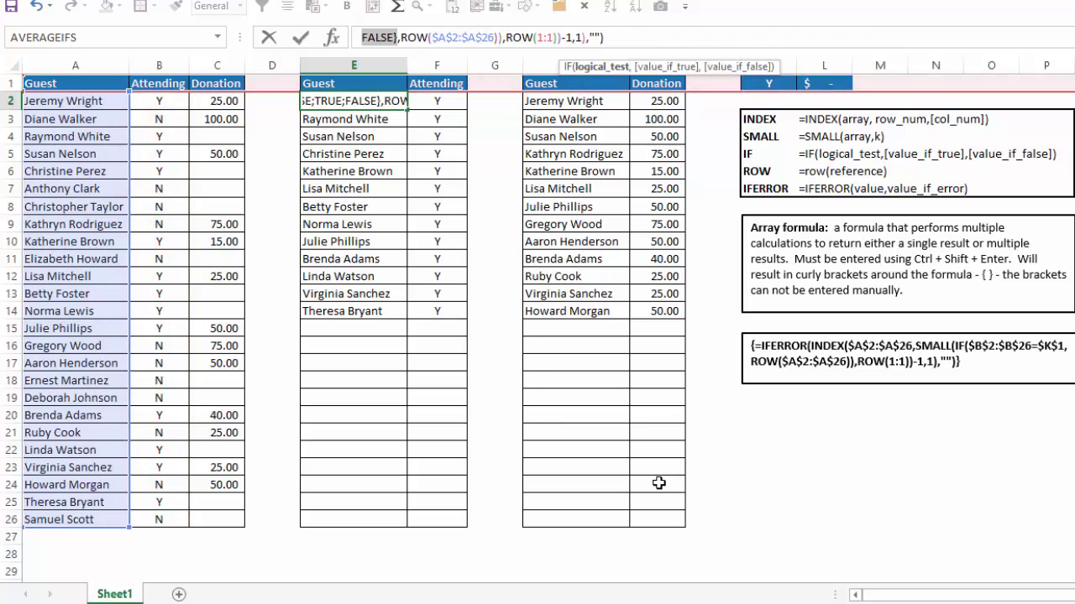
pyautogui.hotkey('ctrl', 'shift', 'u')
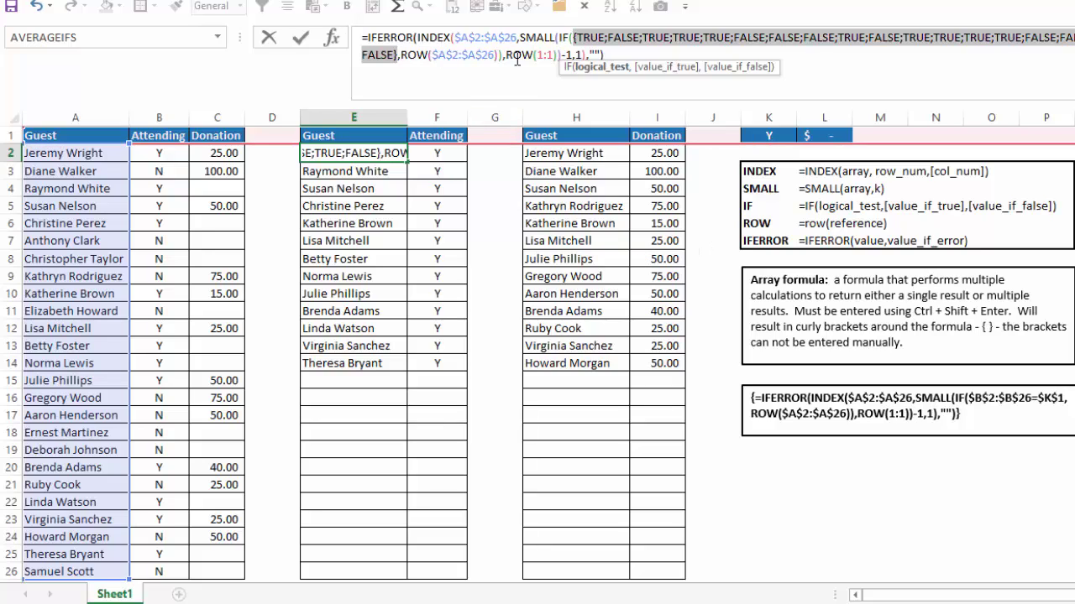
pyautogui.click(656, 68)
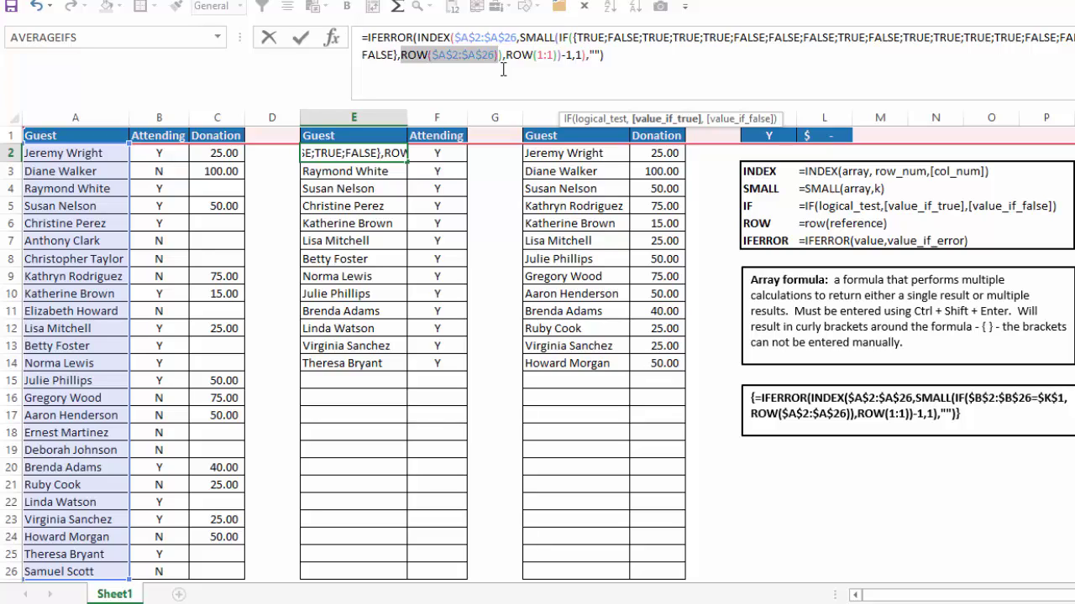
pyautogui.press('F9')
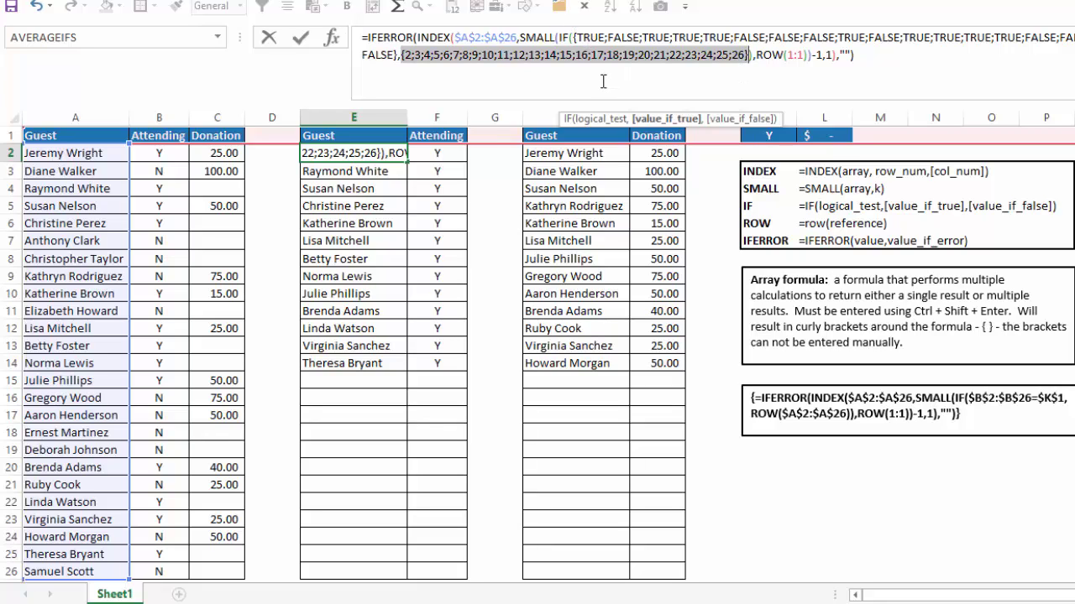
pyautogui.press('Escape')
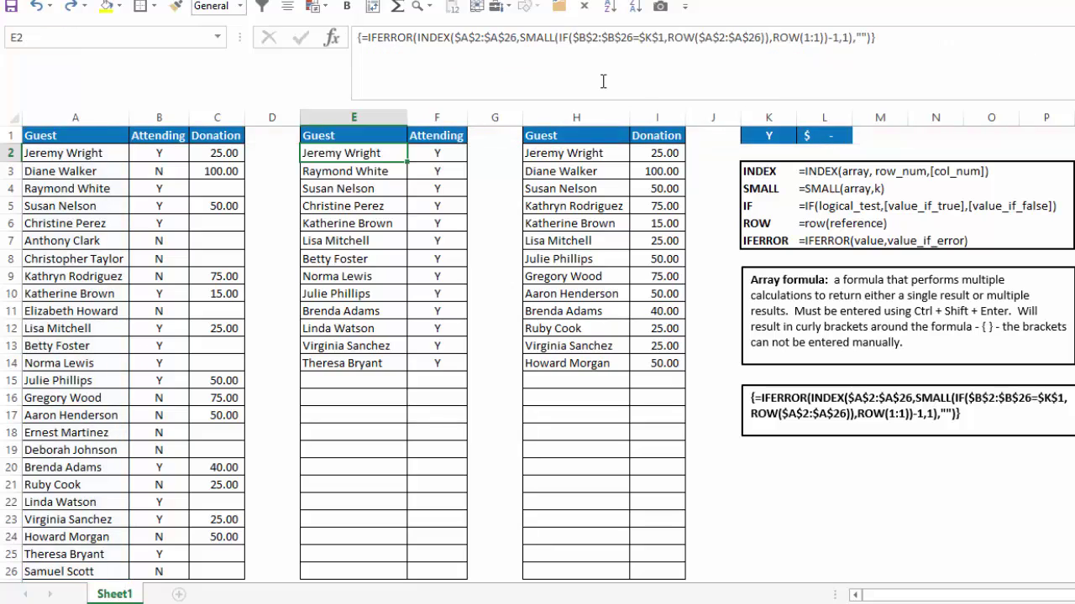
pyautogui.click(560, 37)
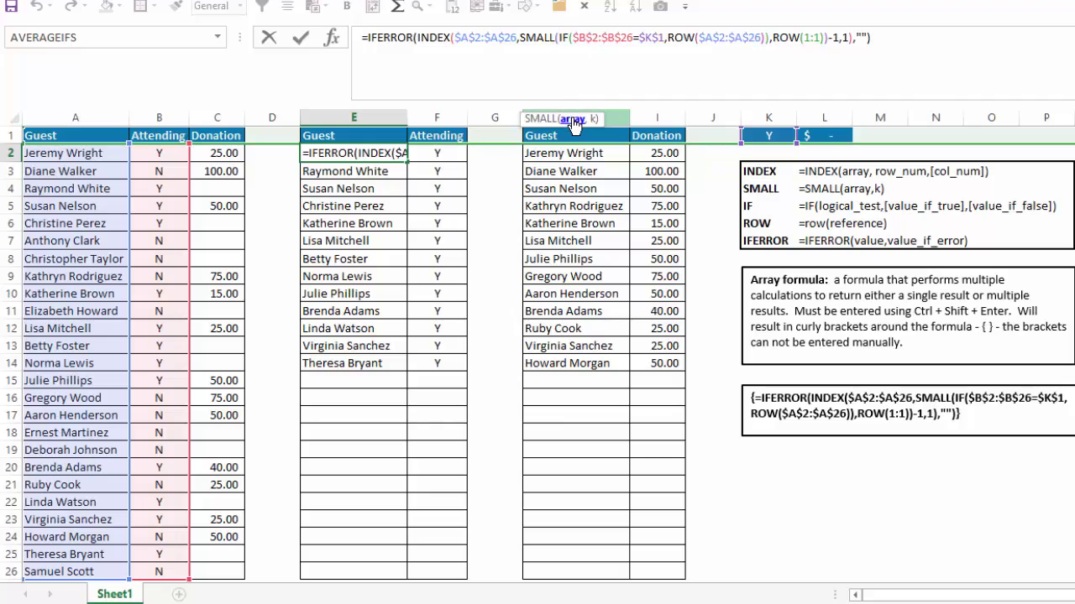
pyautogui.click(573, 119)
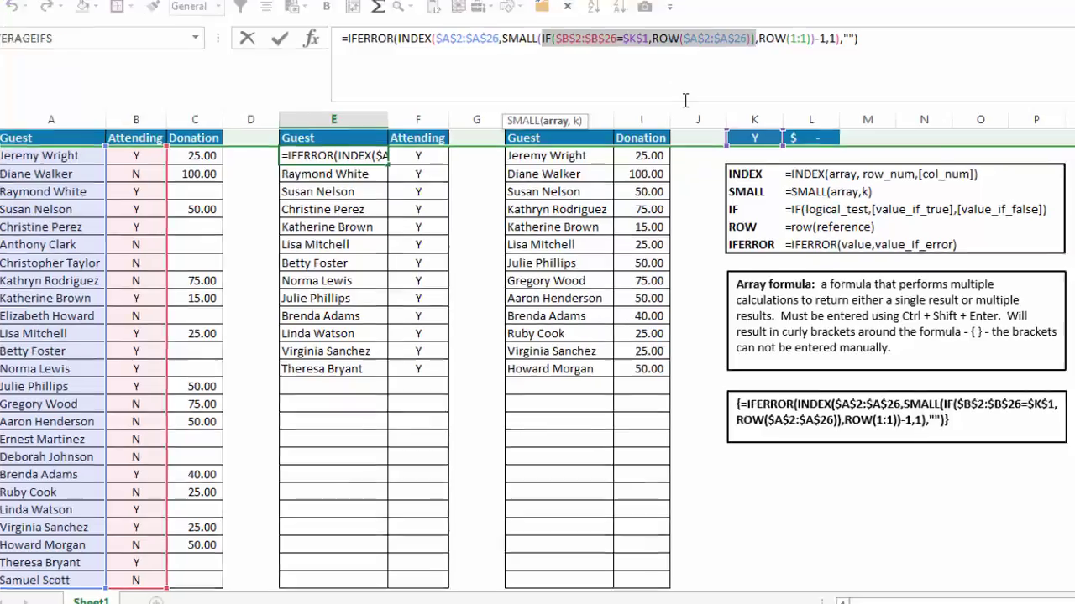
pyautogui.press('F9')
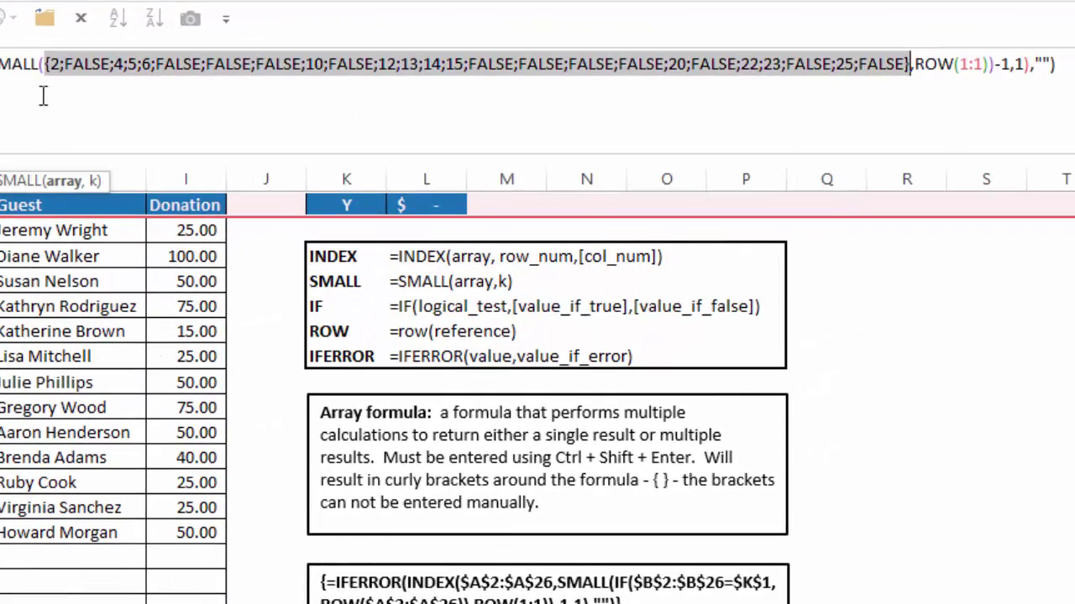
pyautogui.click(110, 67)
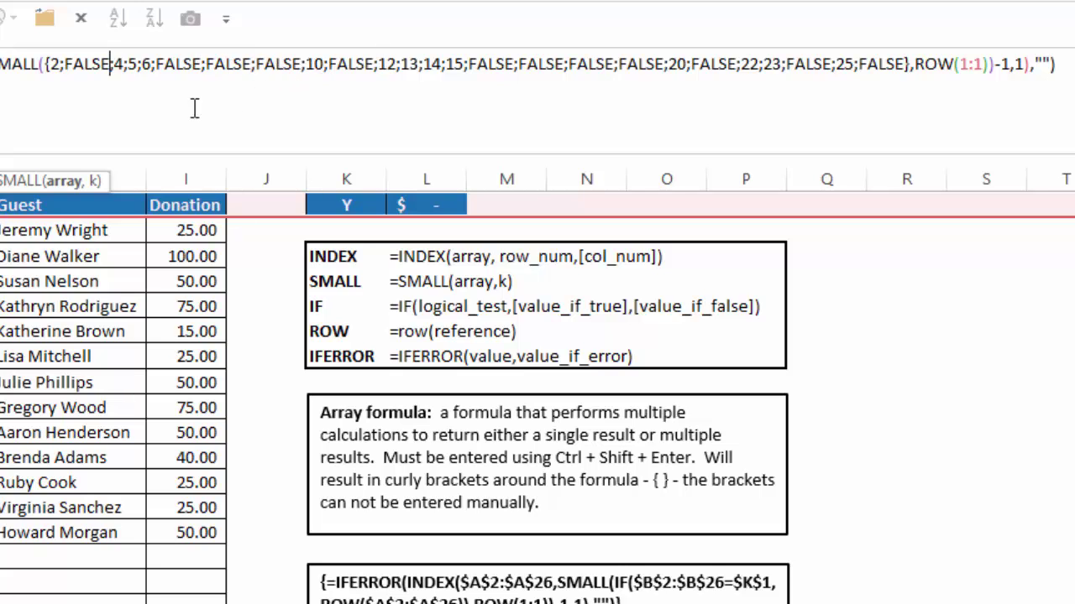
pyautogui.hotkey('ctrl', 'z')
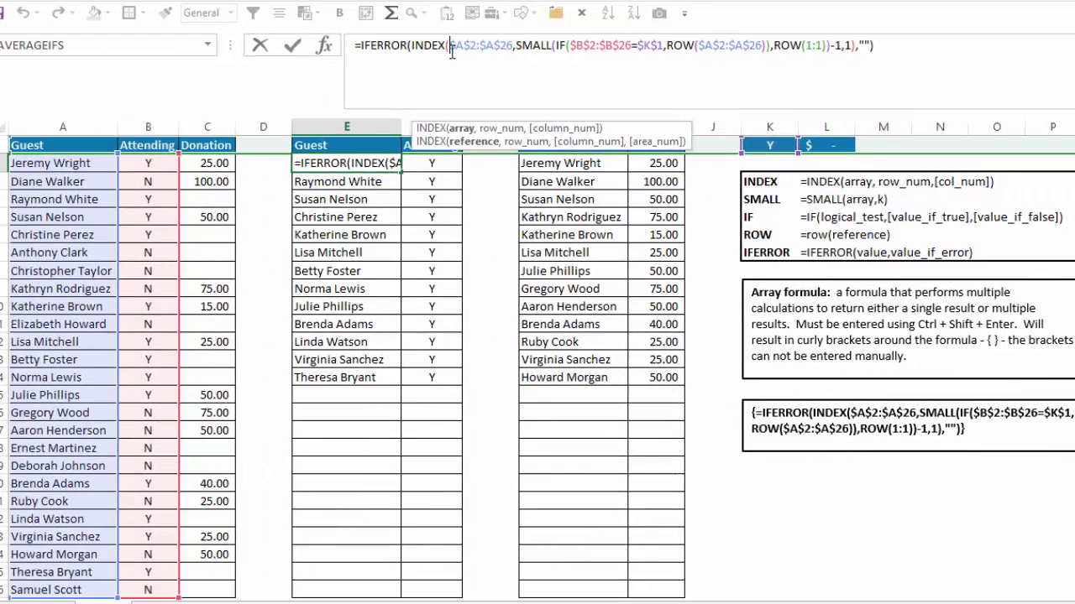
pyautogui.click(501, 128)
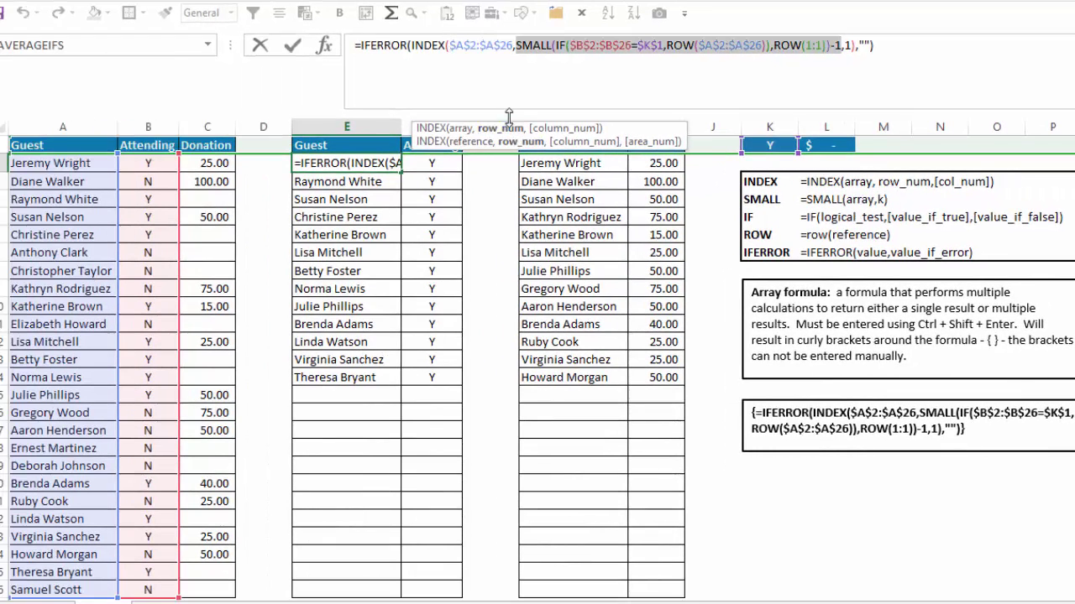
pyautogui.press('F9')
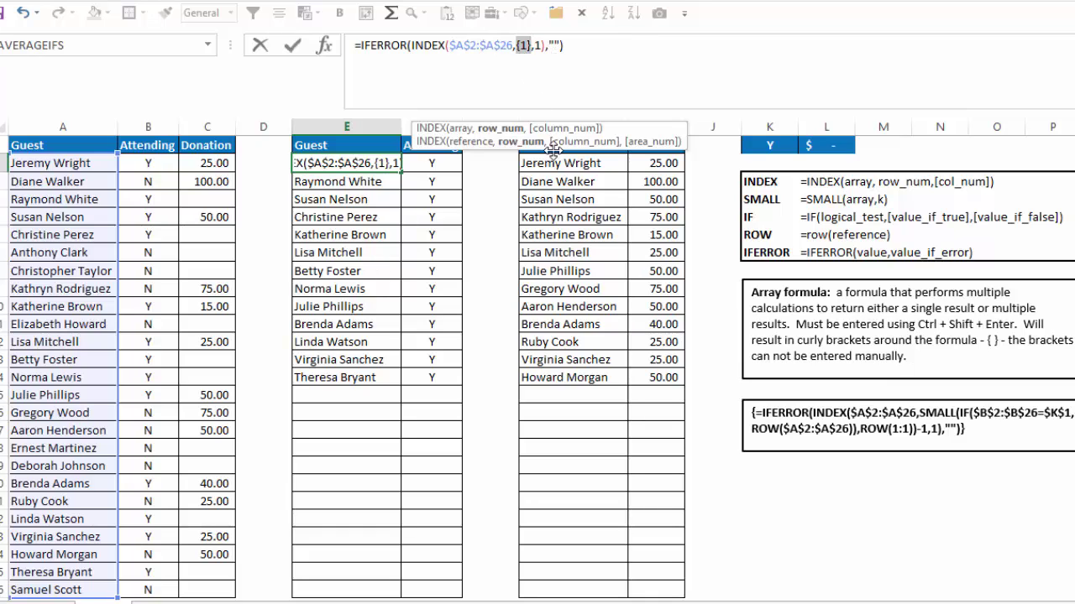
pyautogui.press('Escape')
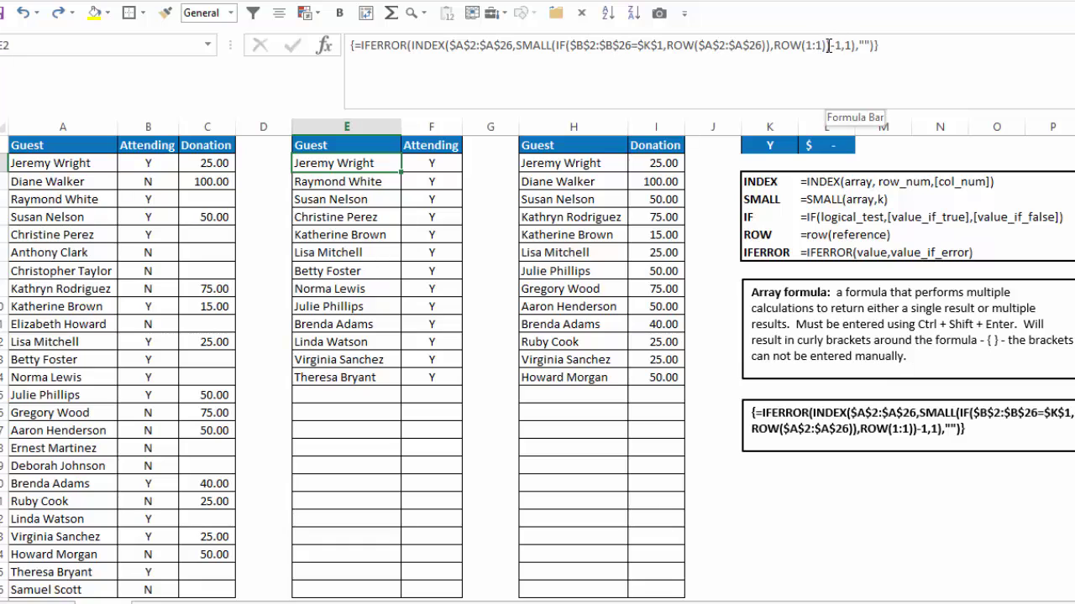
pyautogui.moveTo(828, 45); pyautogui.dragTo(839, 45)
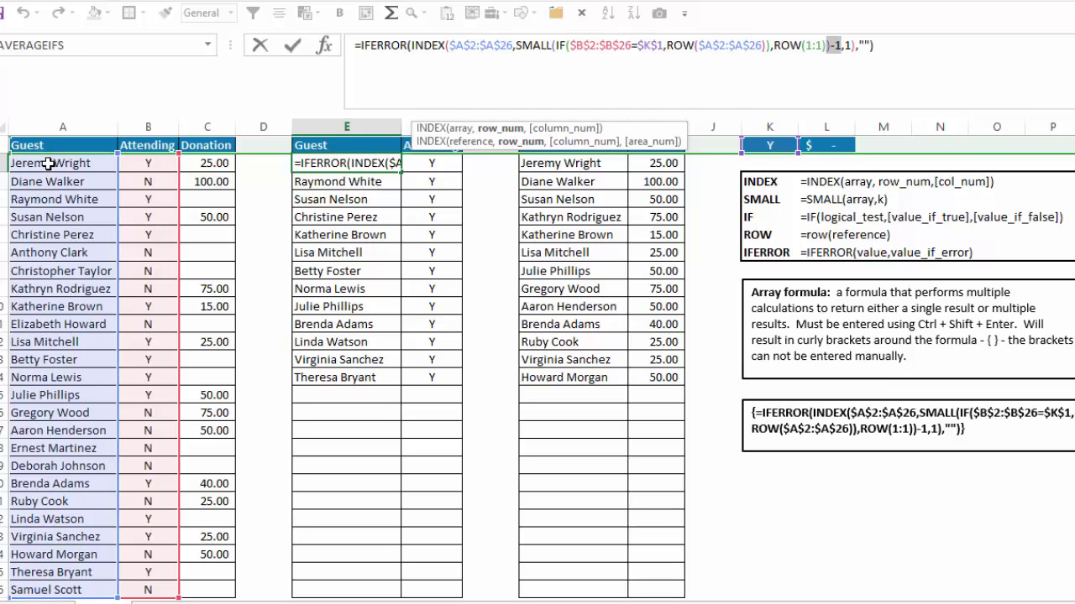
pyautogui.hotkey('ctrl', 'shift', 'Return')
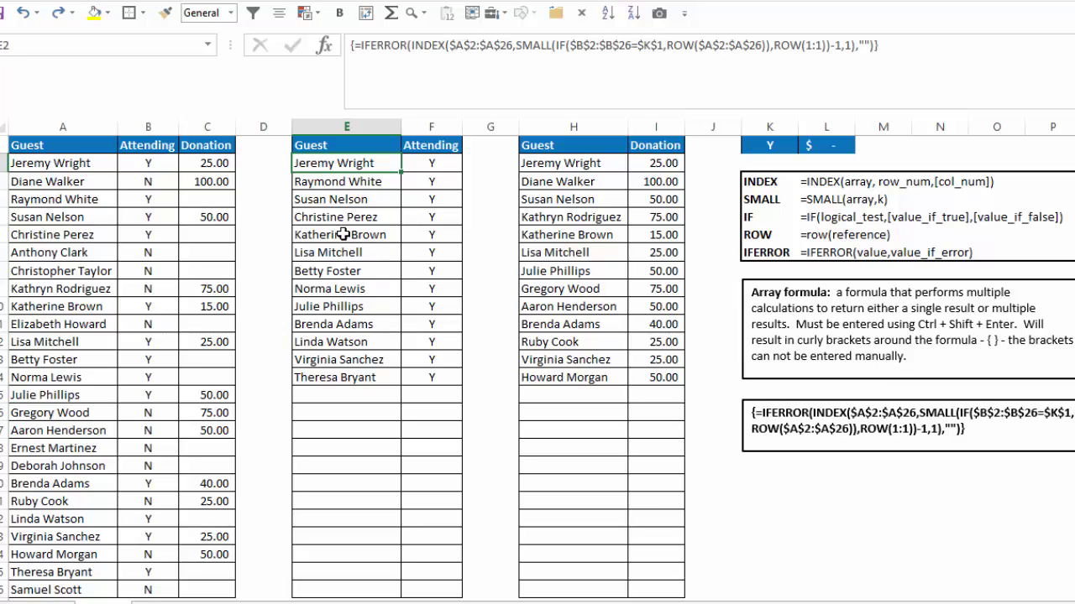
pyautogui.click(339, 226)
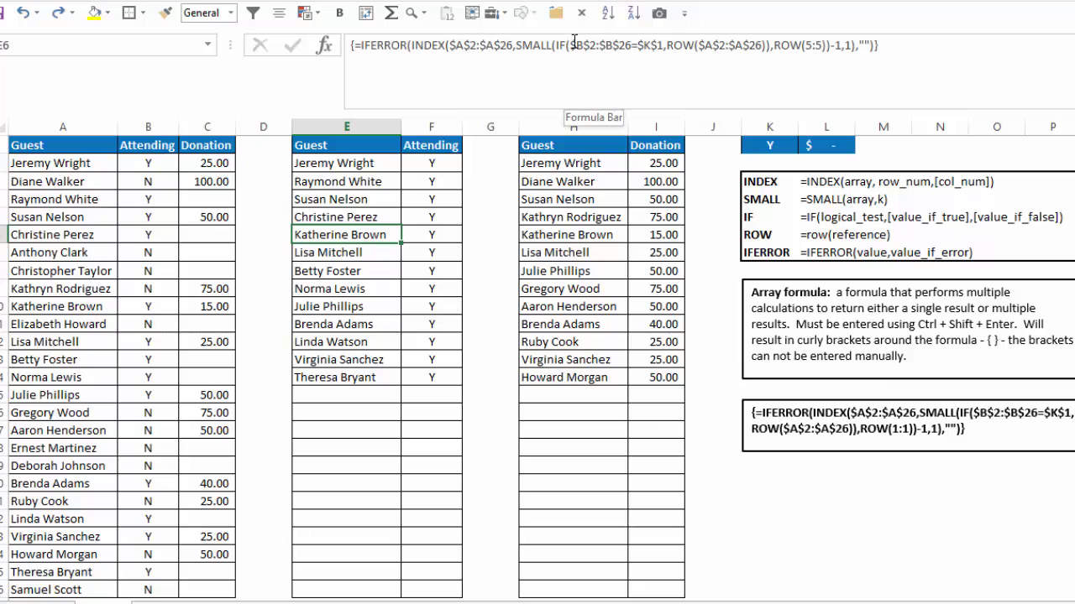
pyautogui.click(570, 45)
pyautogui.click(610, 133)
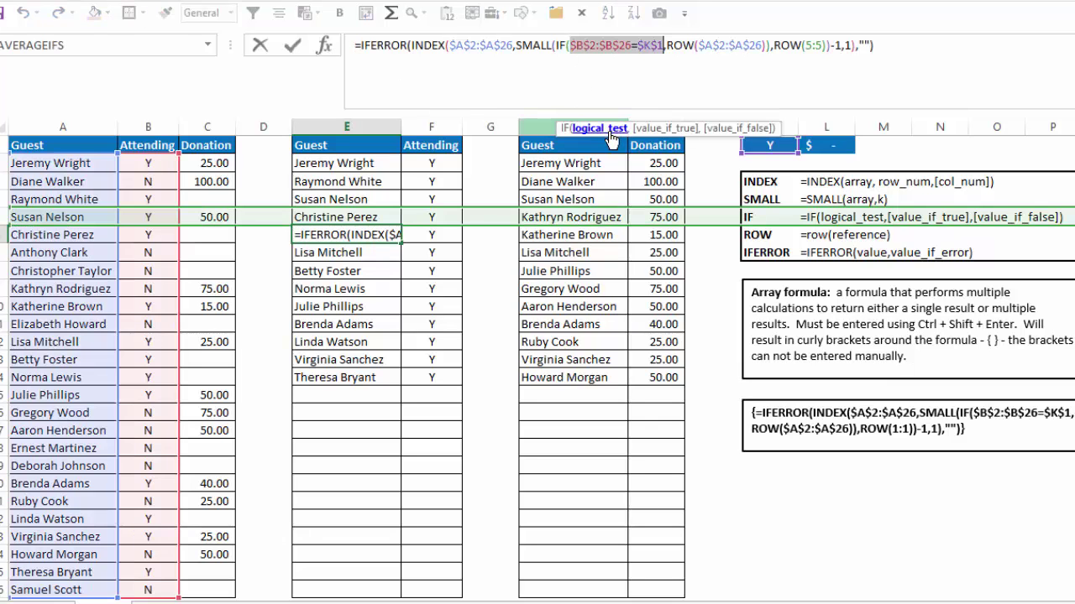
pyautogui.press('F9')
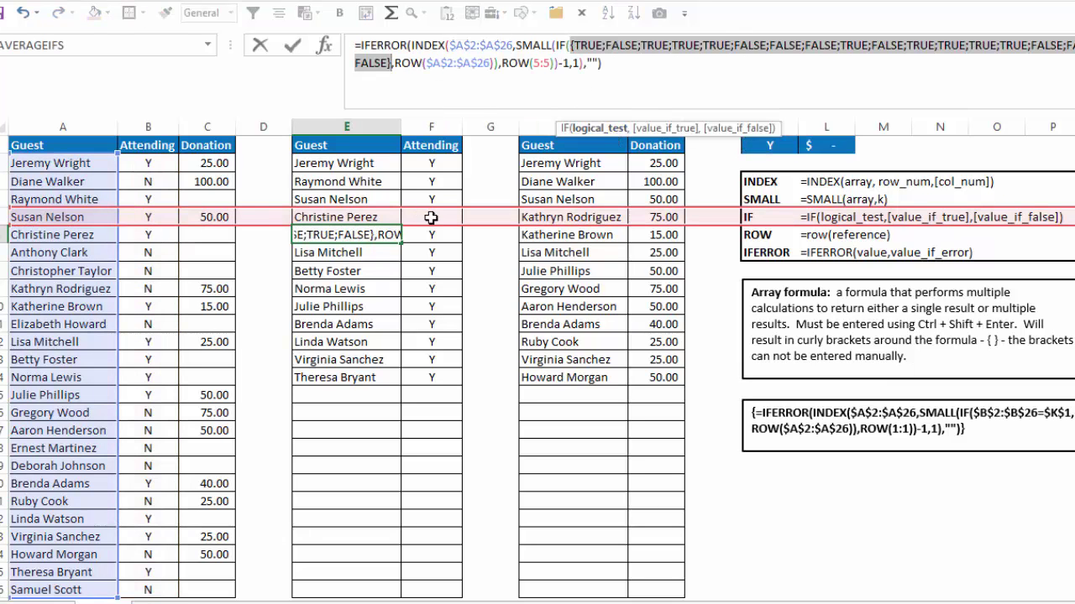
pyautogui.click(676, 132)
pyautogui.press('F9')
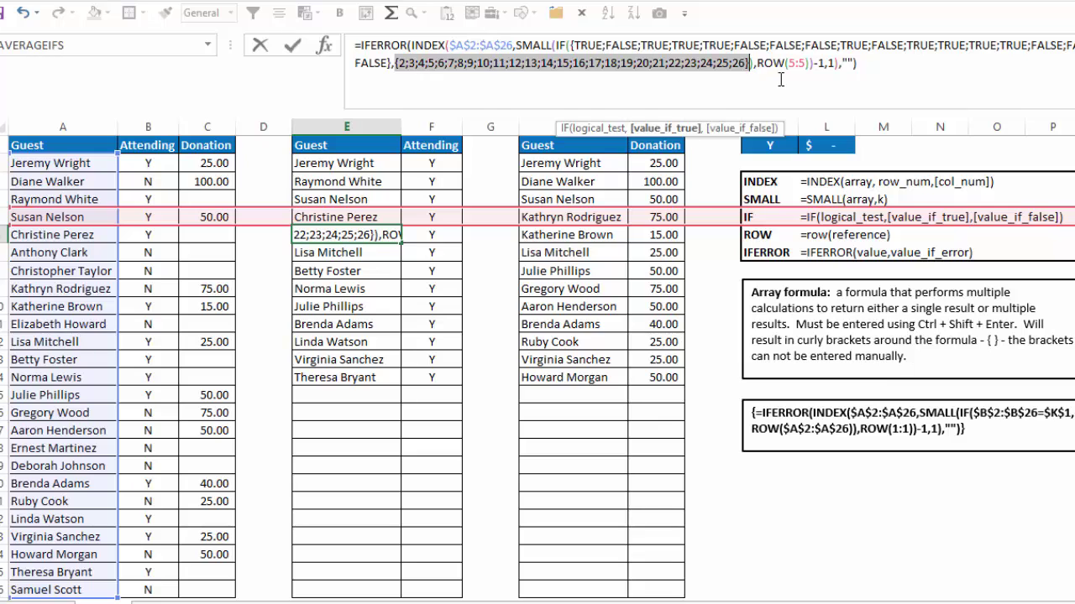
pyautogui.click(558, 45)
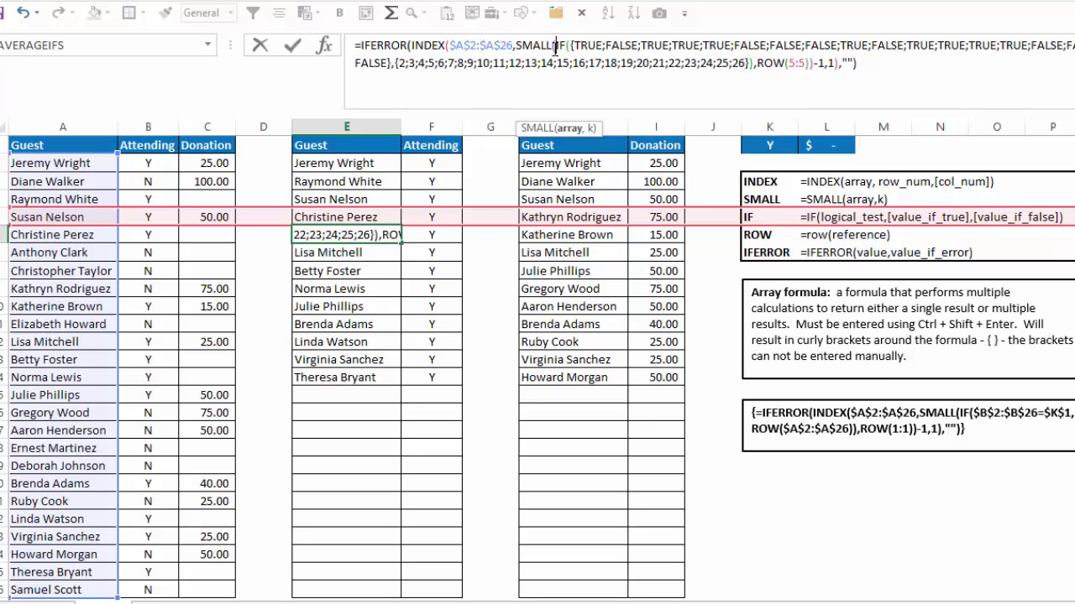
pyautogui.click(569, 128)
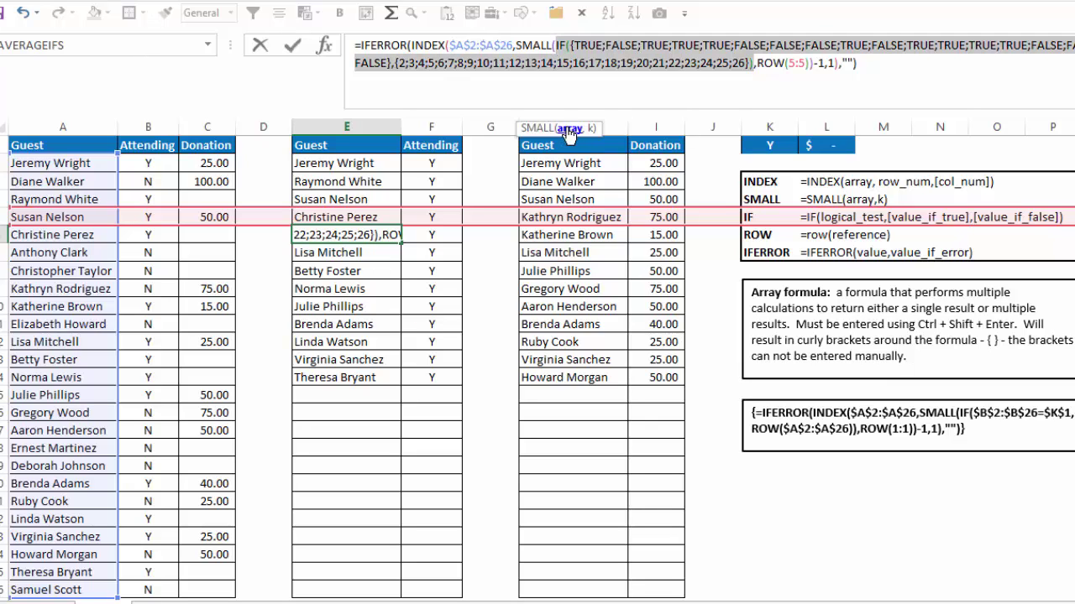
pyautogui.press('F9')
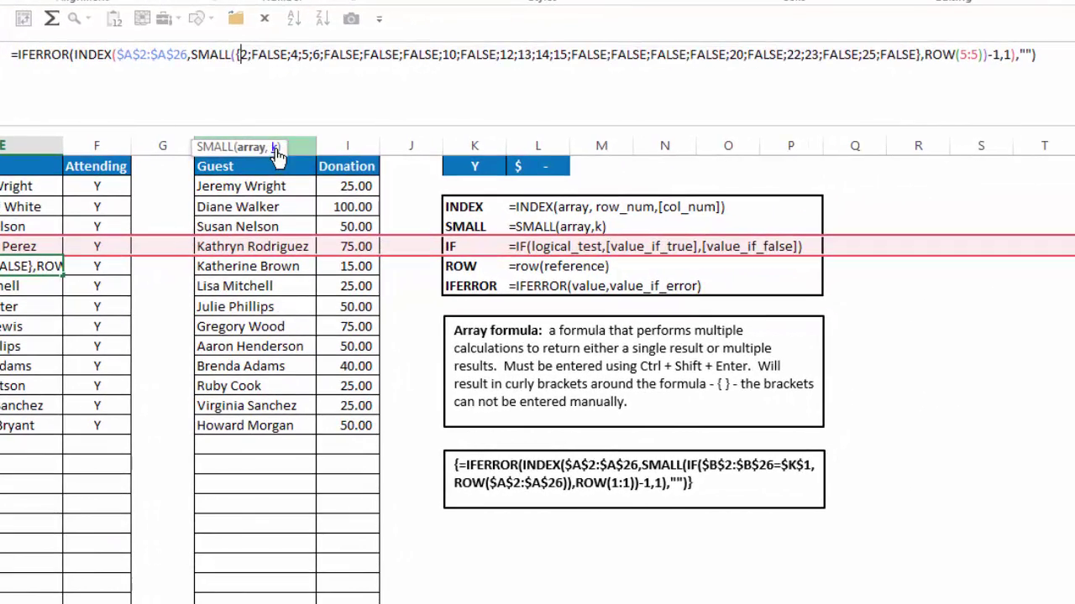
pyautogui.click(589, 127)
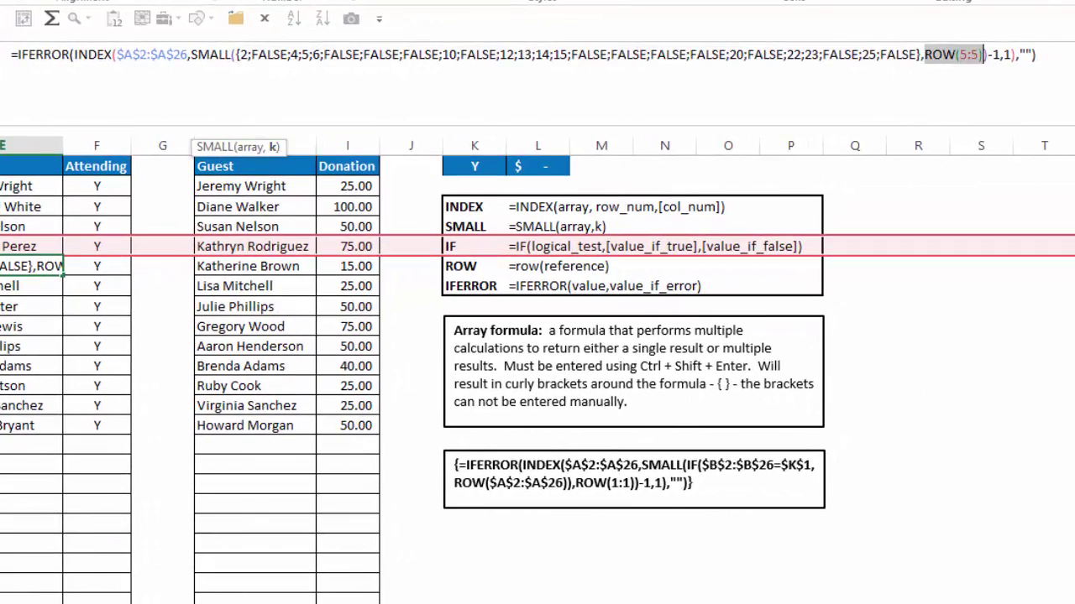
pyautogui.press('F9')
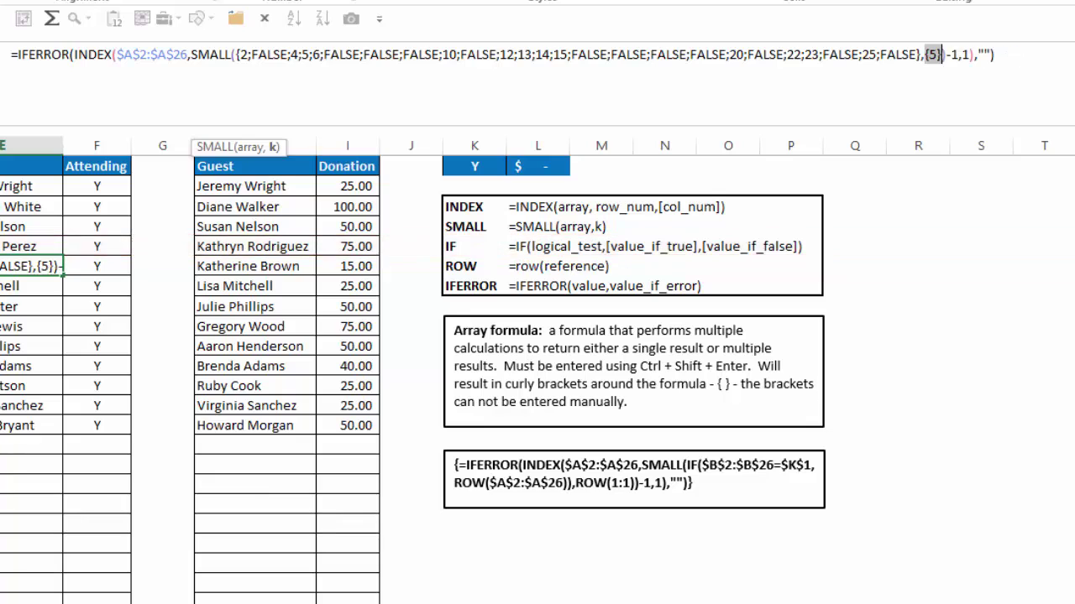
pyautogui.click(119, 55)
pyautogui.click(190, 153)
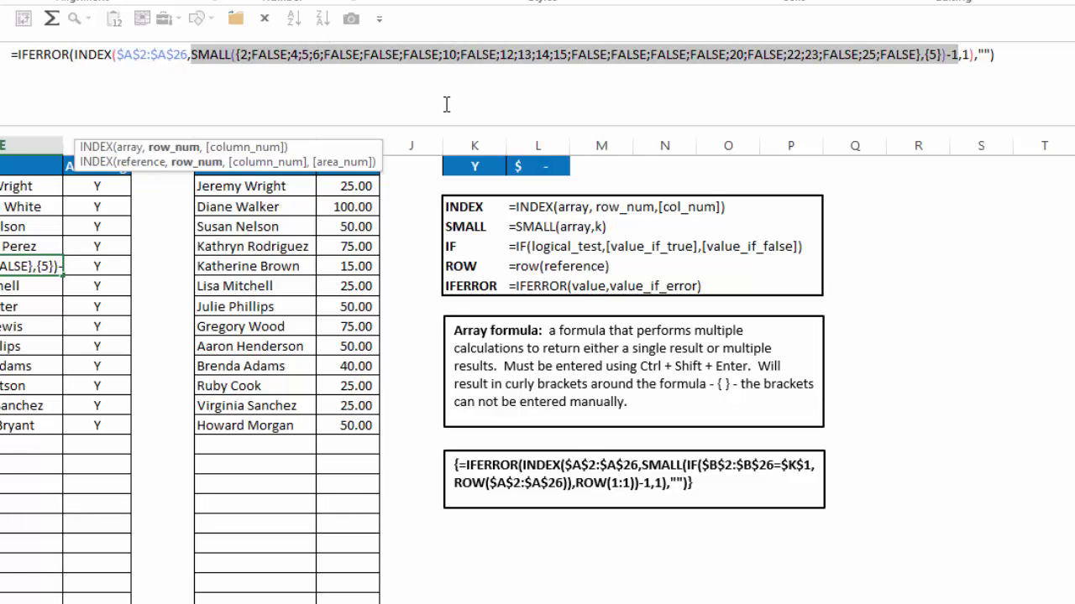
pyautogui.press('F9')
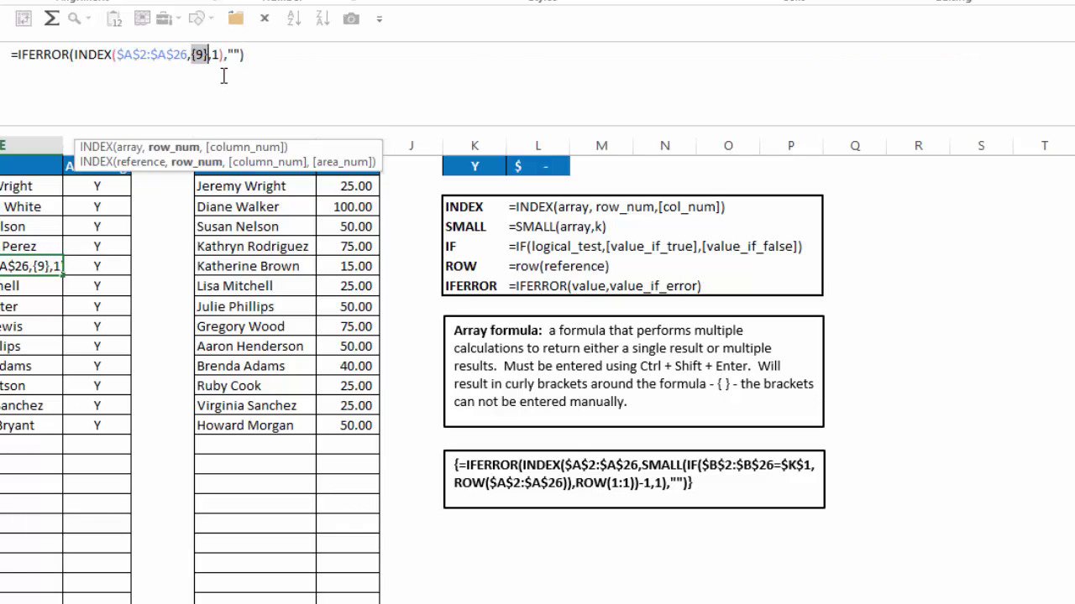
pyautogui.hotkey('ctrl', 'z')
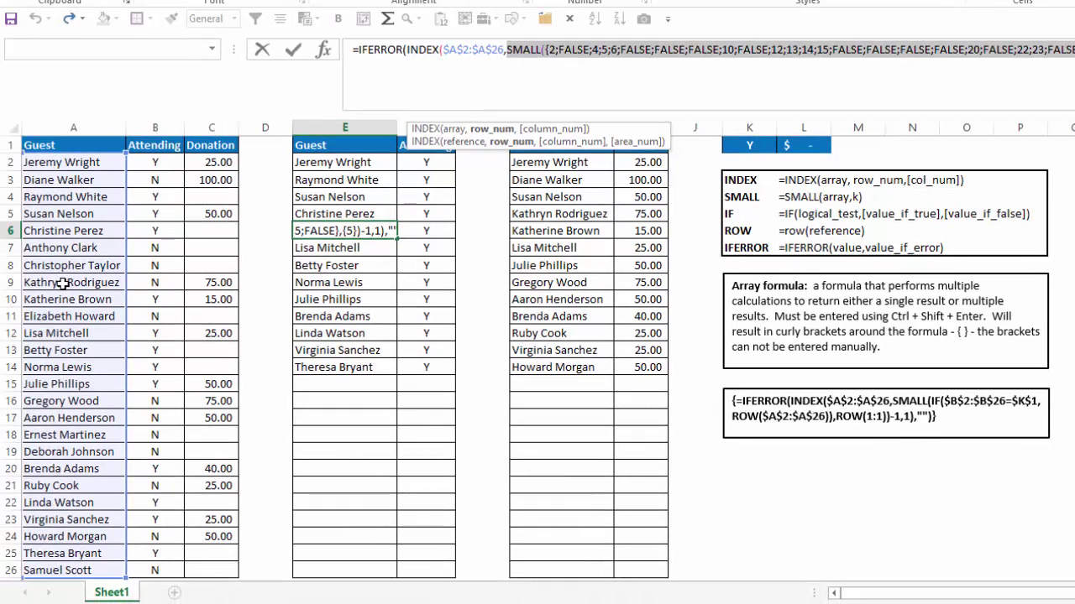
pyautogui.press('Escape')
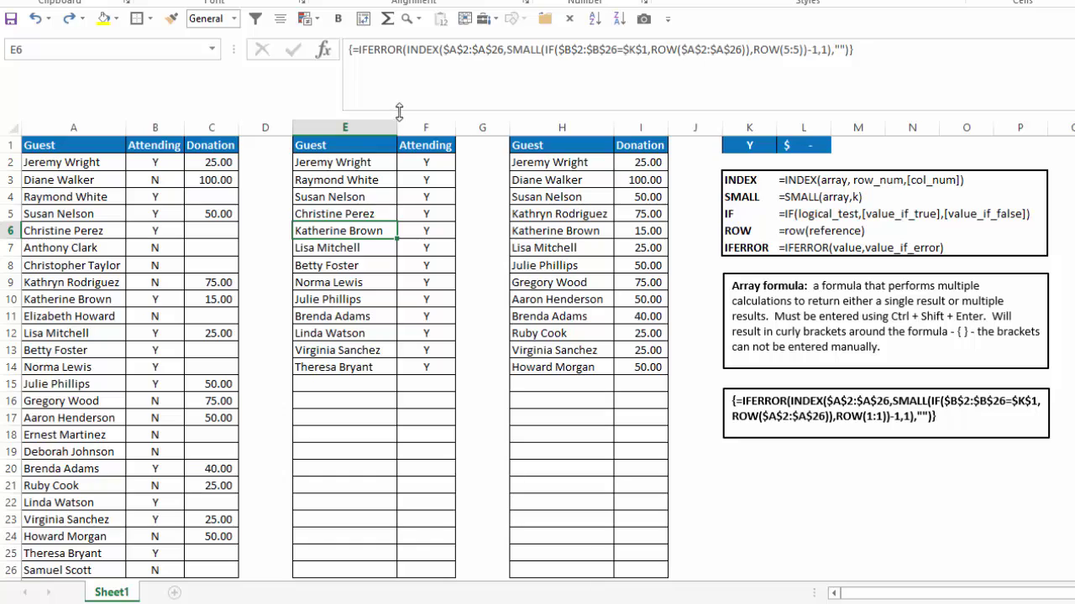
pyautogui.click(414, 163)
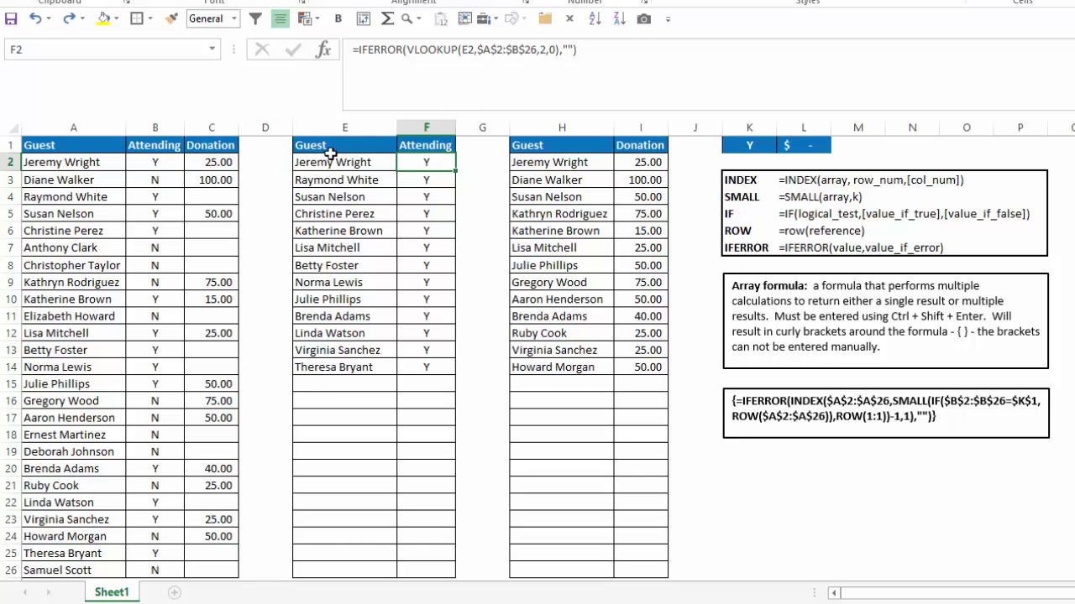
pyautogui.click(640, 161)
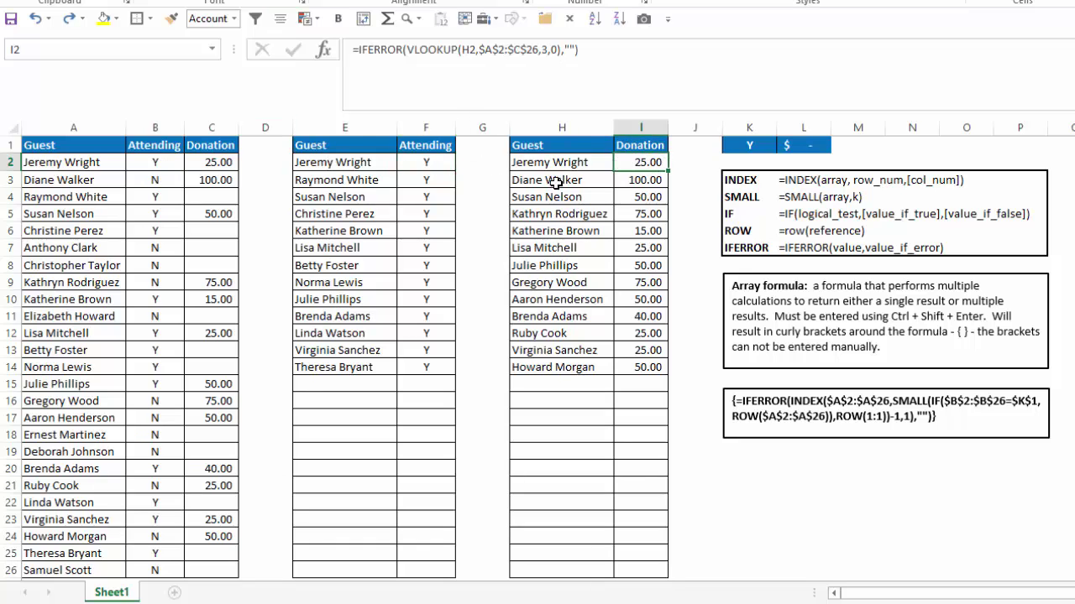
pyautogui.click(542, 163)
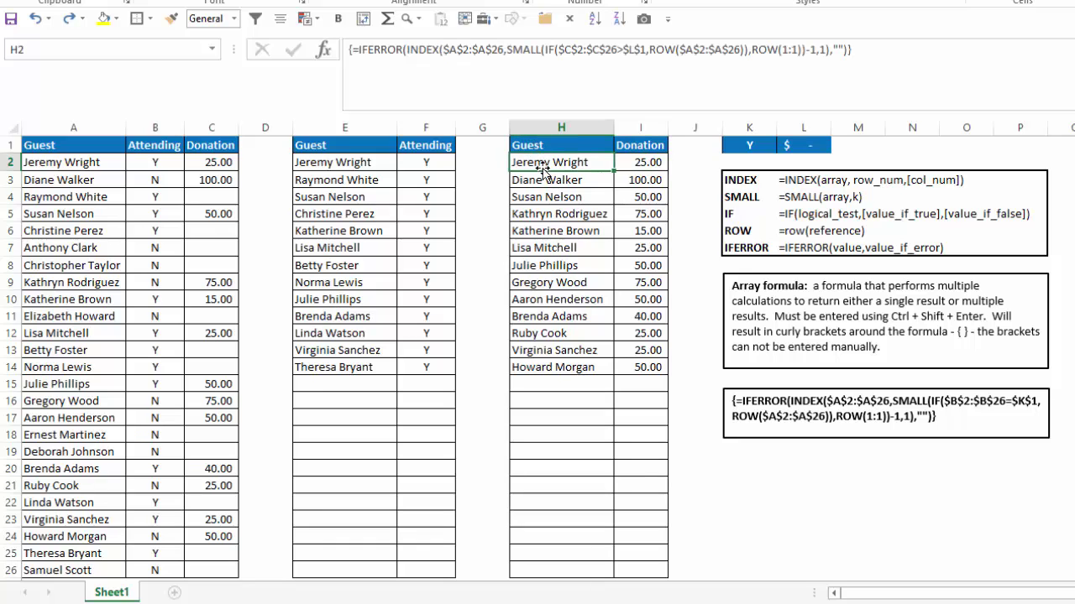
pyautogui.click(632, 162)
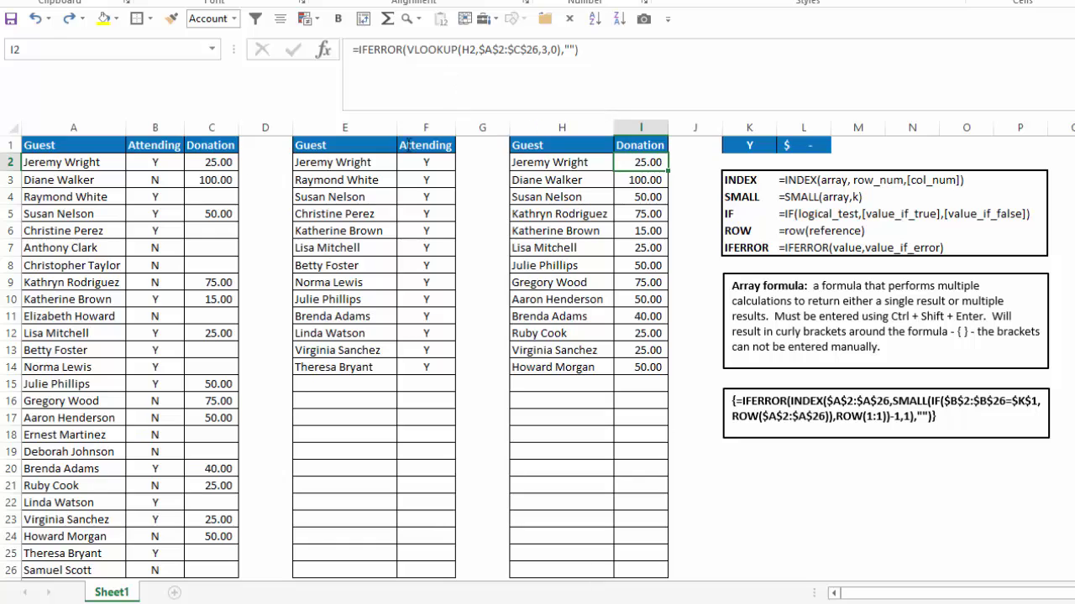